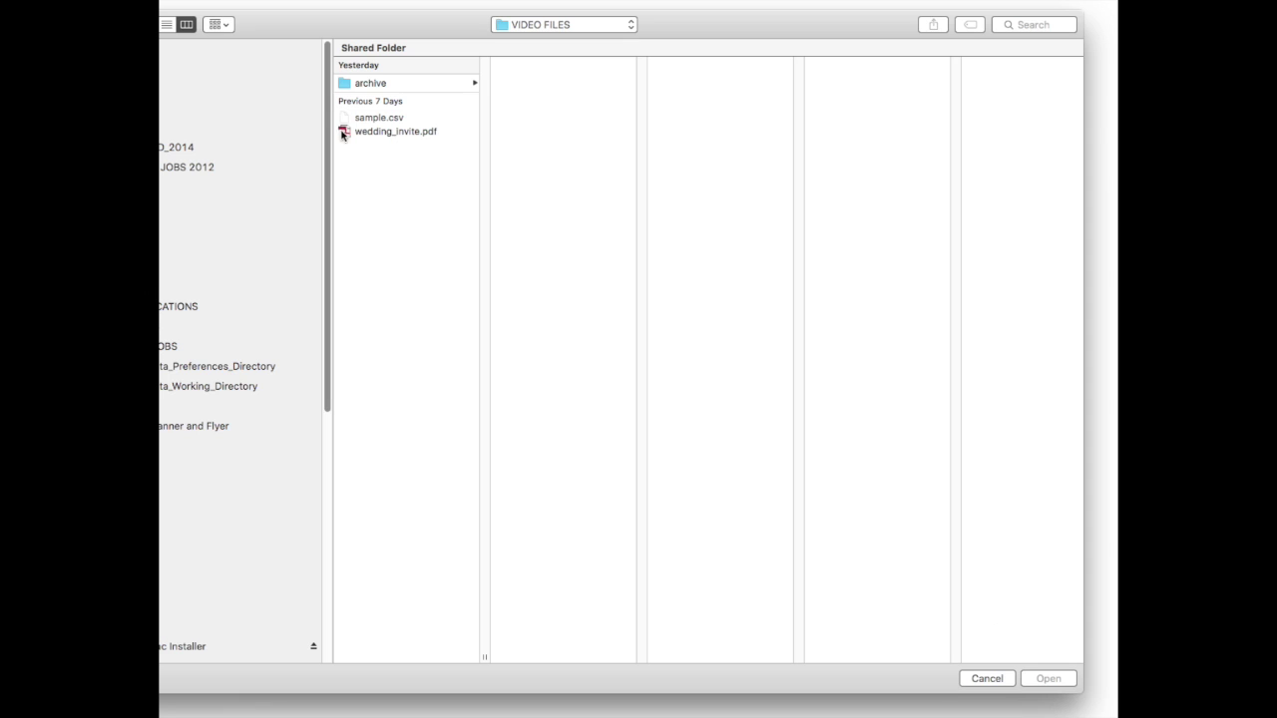
Step: Open wedding_invite.pdf, preview page 2 and return to the front, then launch Var Data
double_click(340, 134)
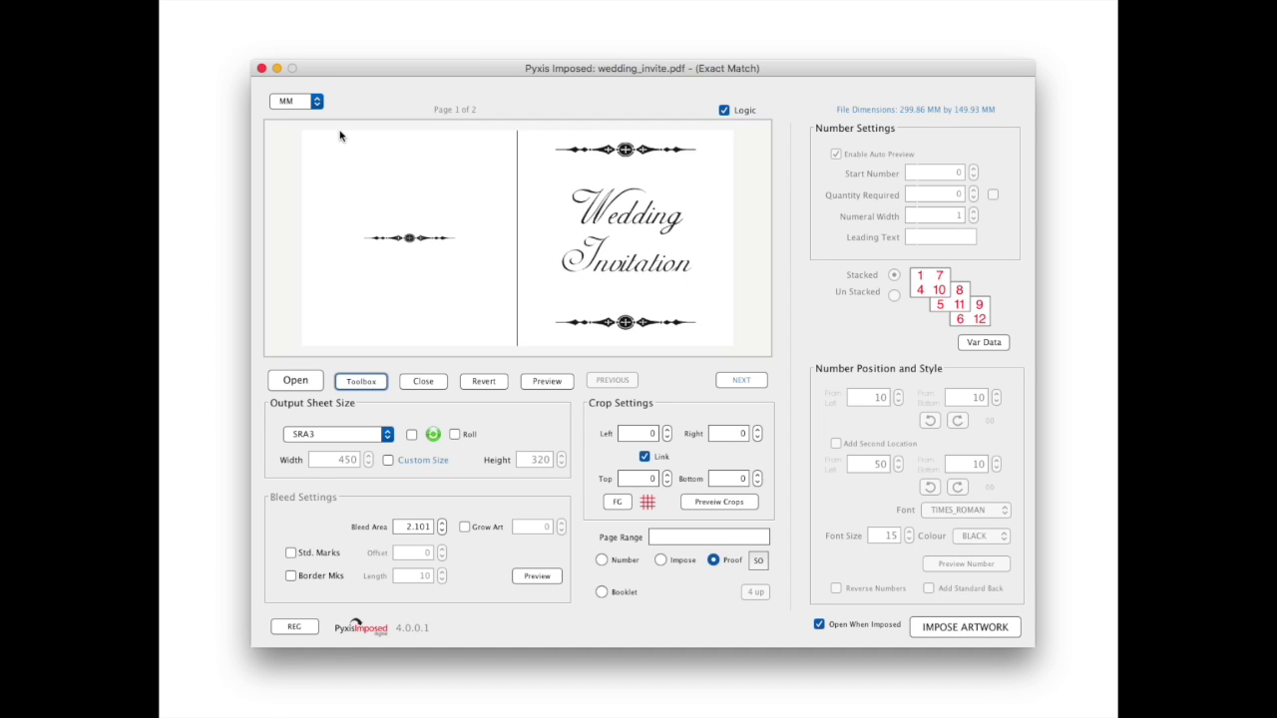
click(741, 380)
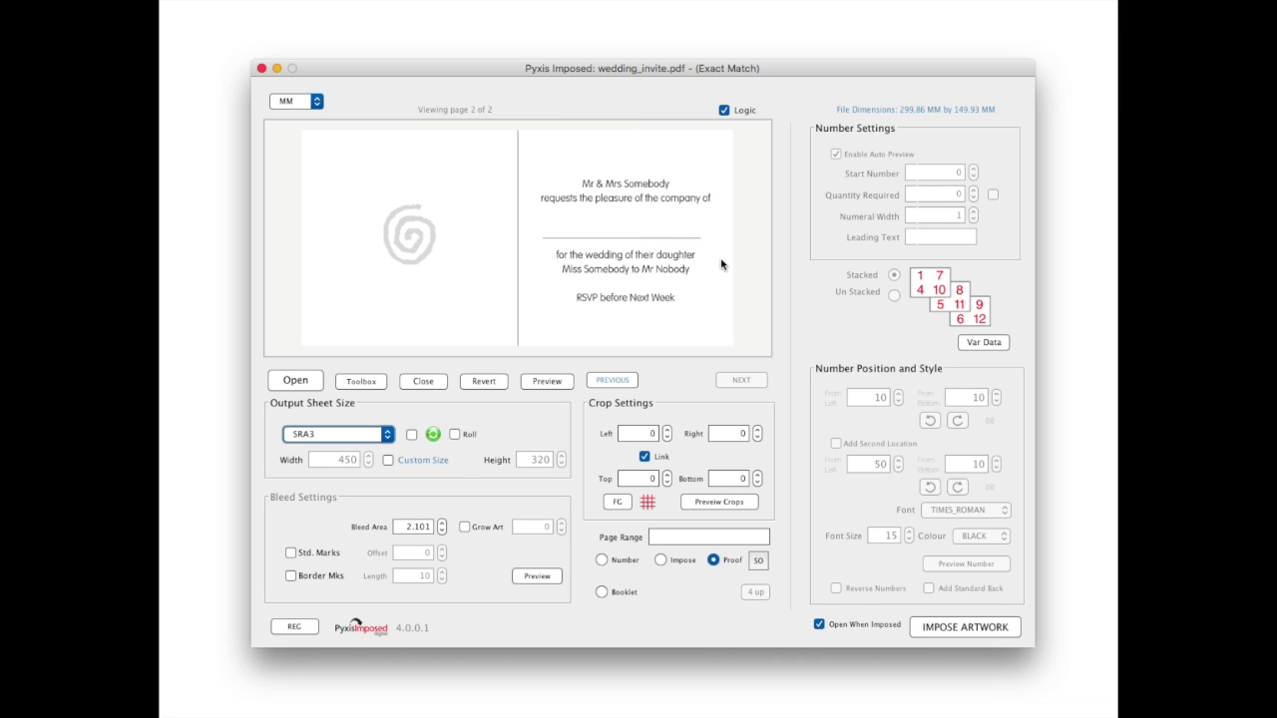
click(620, 381)
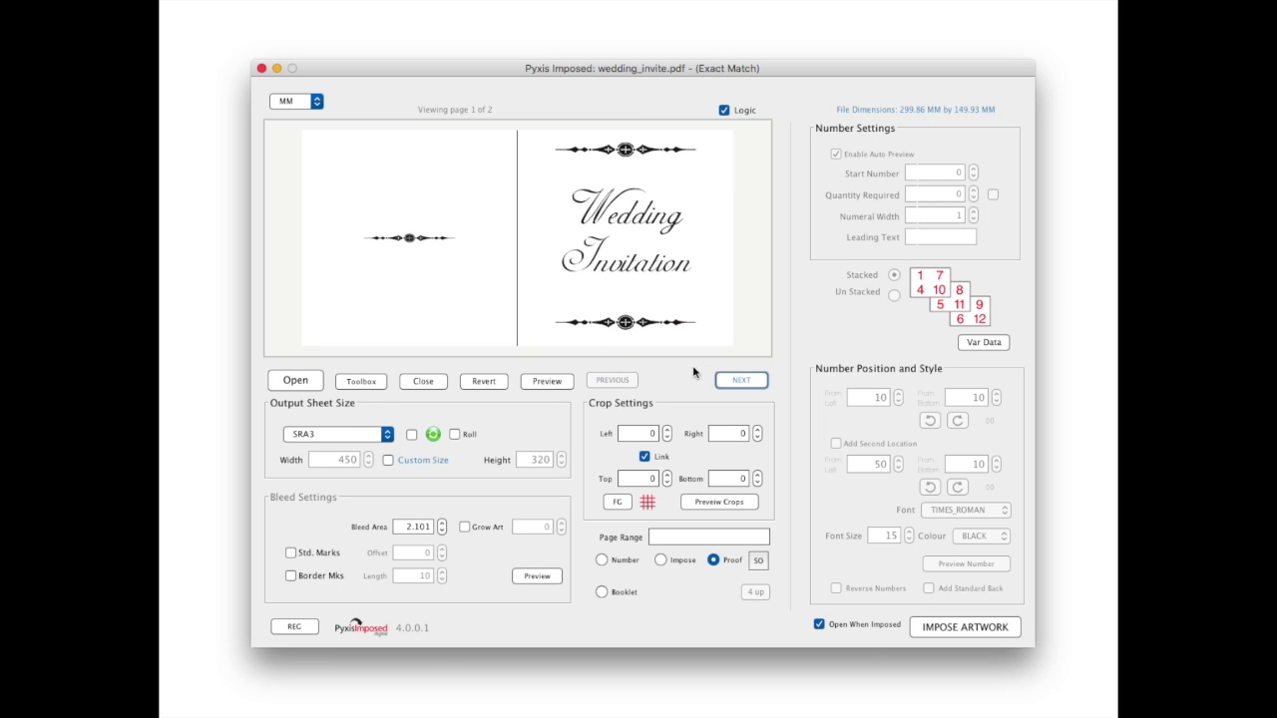
click(980, 344)
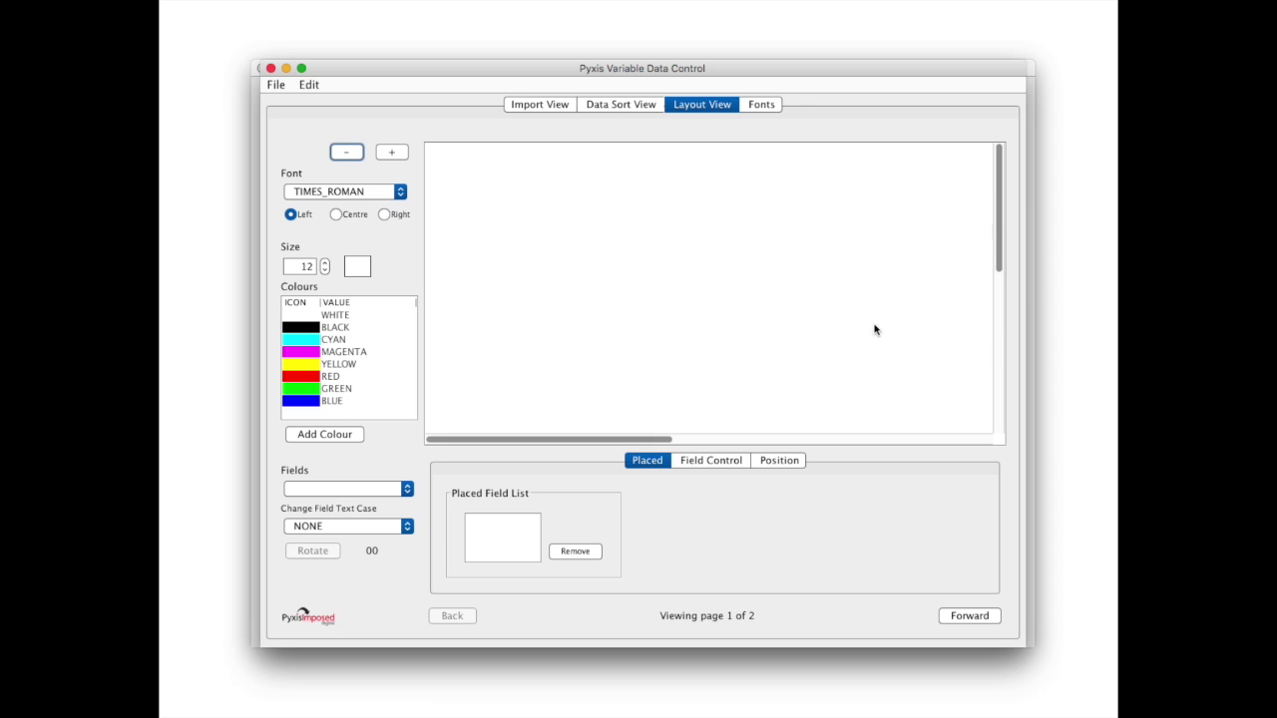
Step: Zoom the layout preview and load sample.csv as the merge data file
click(344, 154)
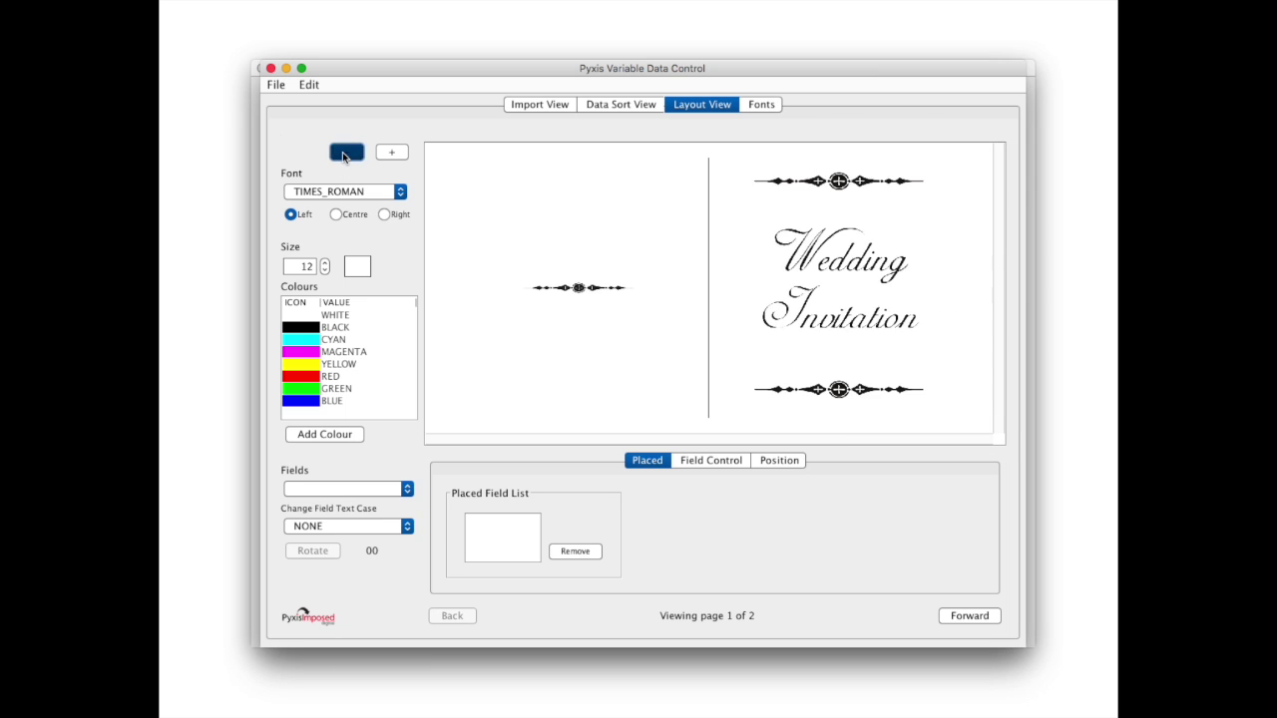
click(344, 153)
click(390, 152)
click(278, 85)
click(303, 105)
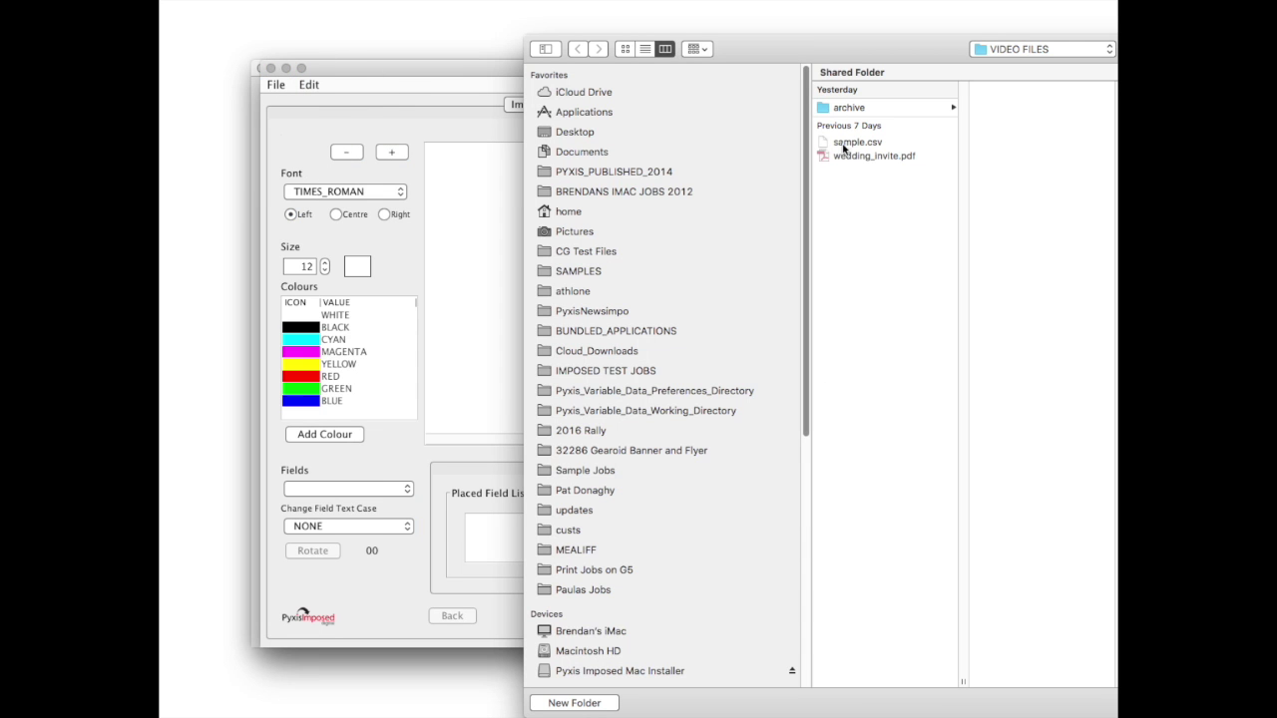
click(828, 145)
double_click(828, 144)
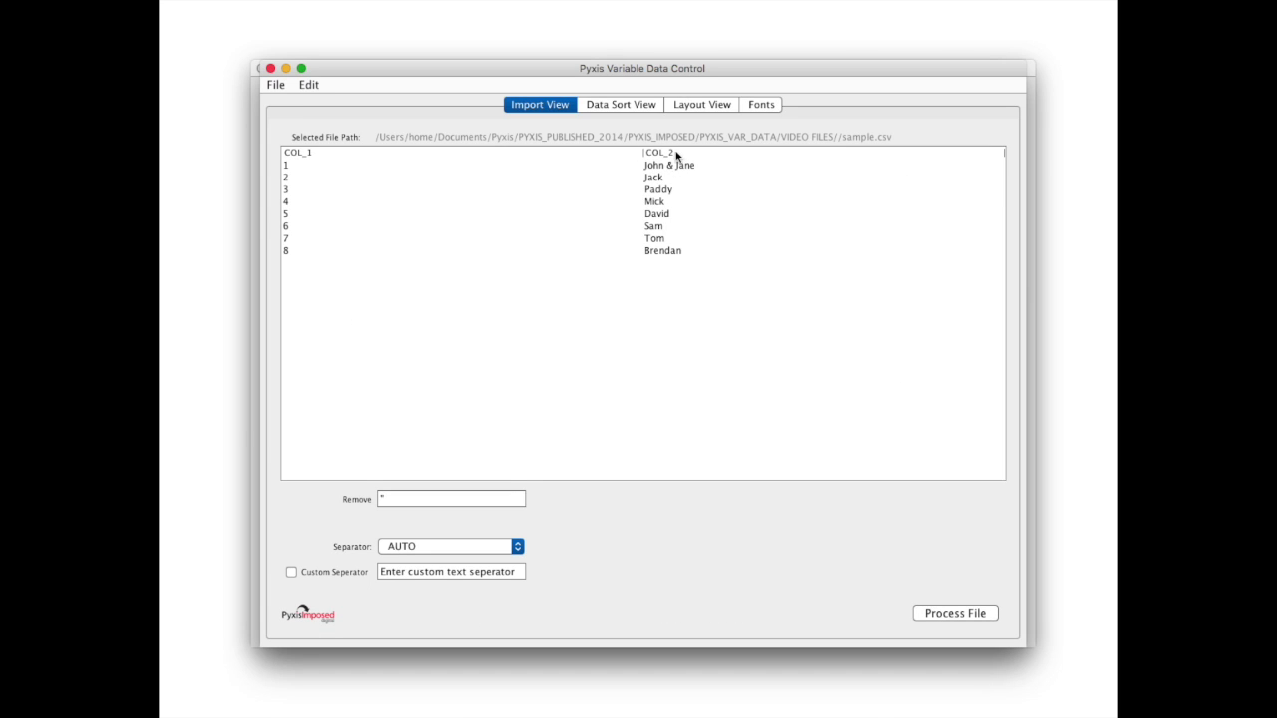
click(627, 107)
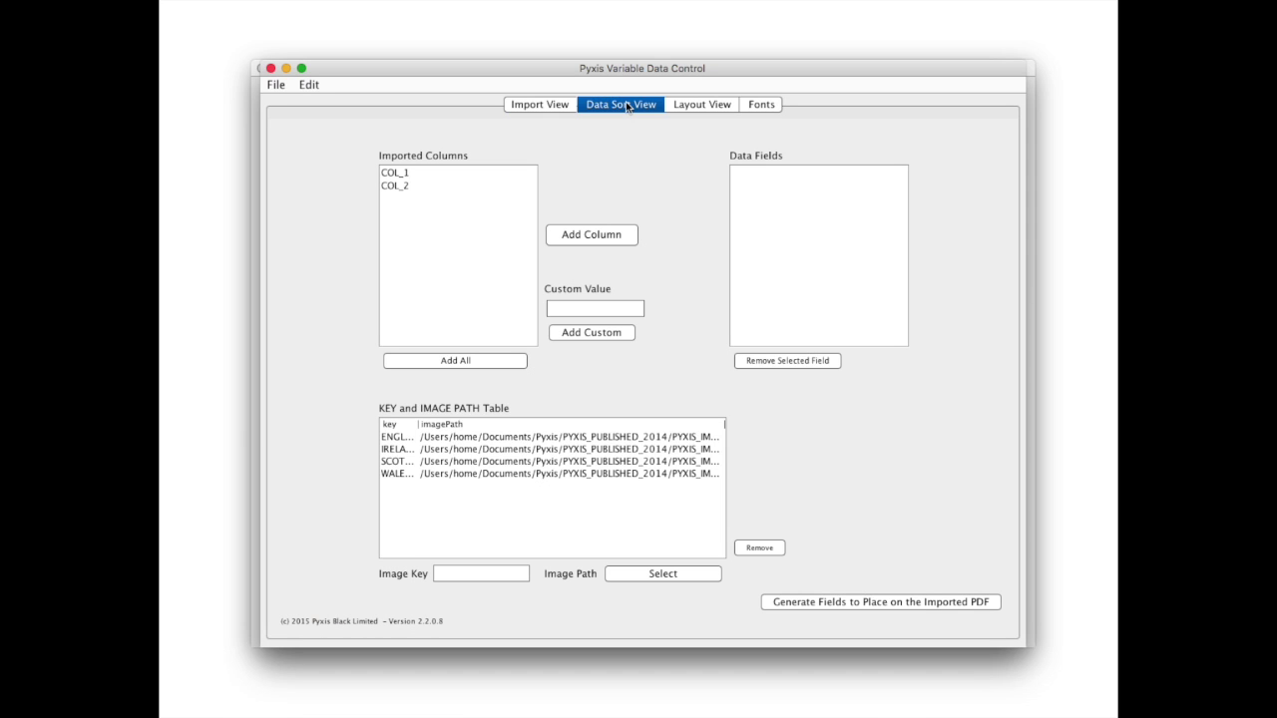
Step: Add COL_2, the names column, as a data field and generate the merge fields
click(399, 188)
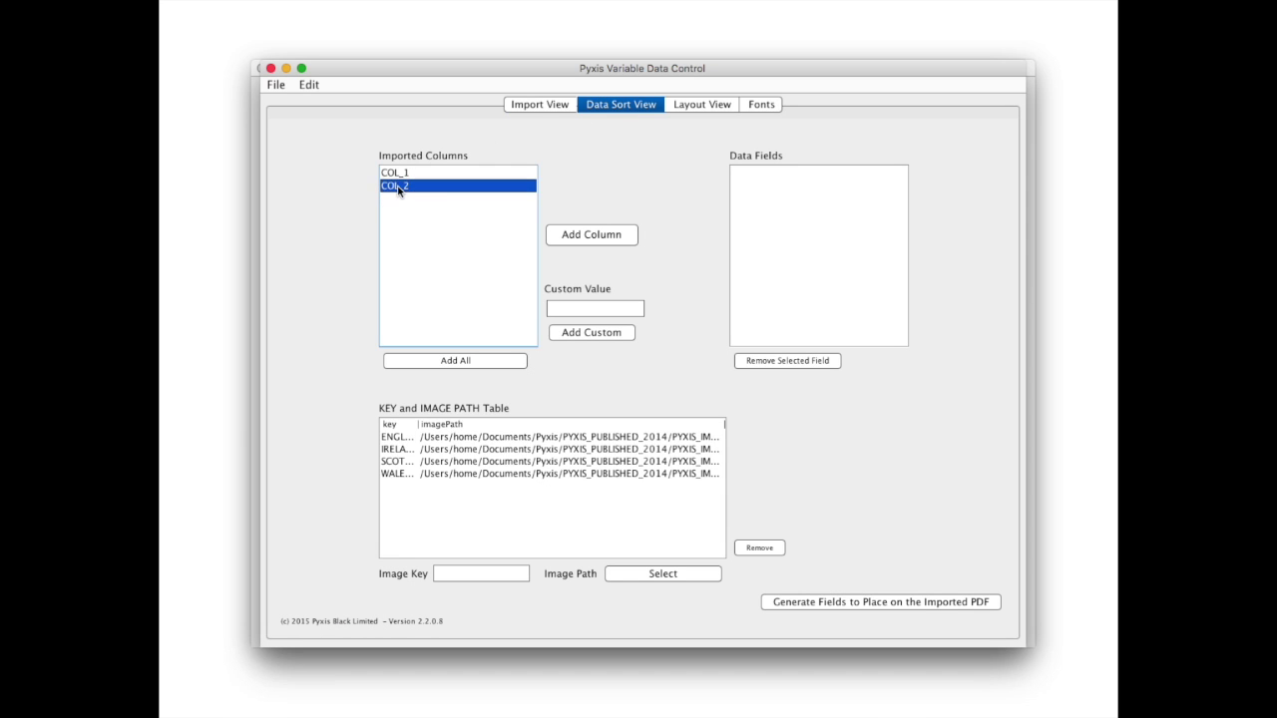
click(584, 236)
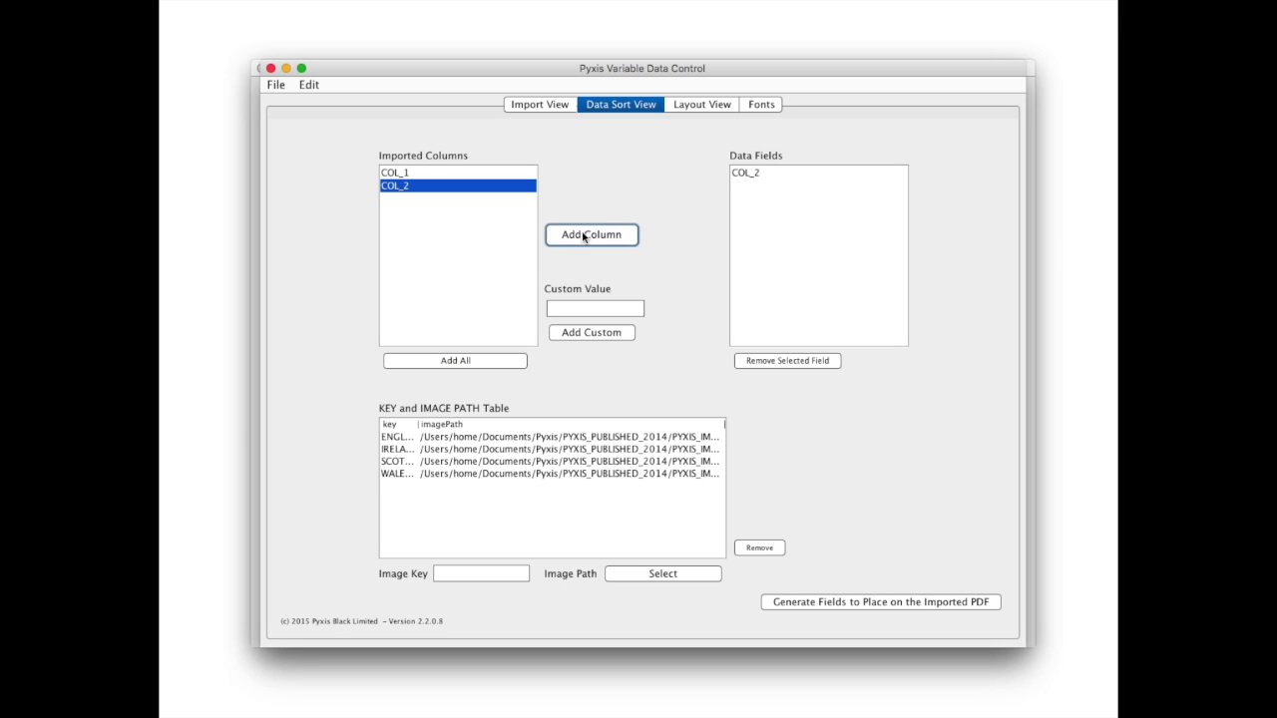
click(813, 602)
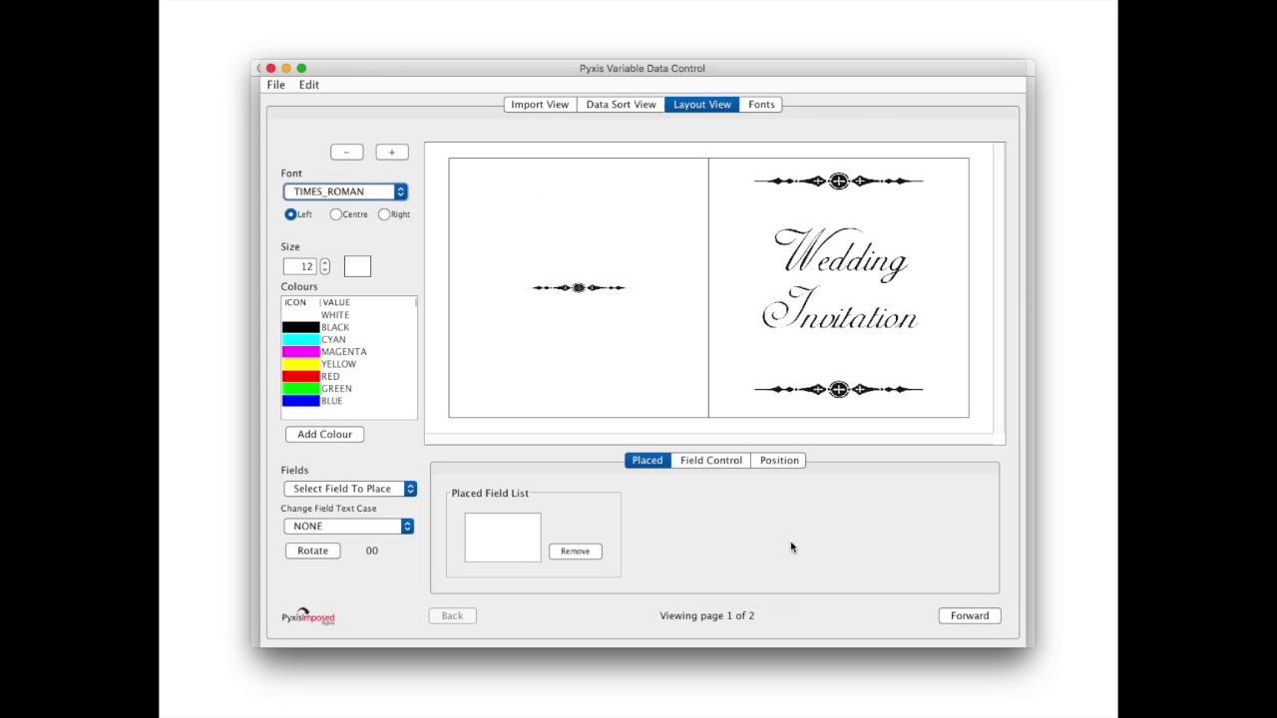
Step: Move the layout preview to page 2 and choose FIELD_1 to place
click(964, 616)
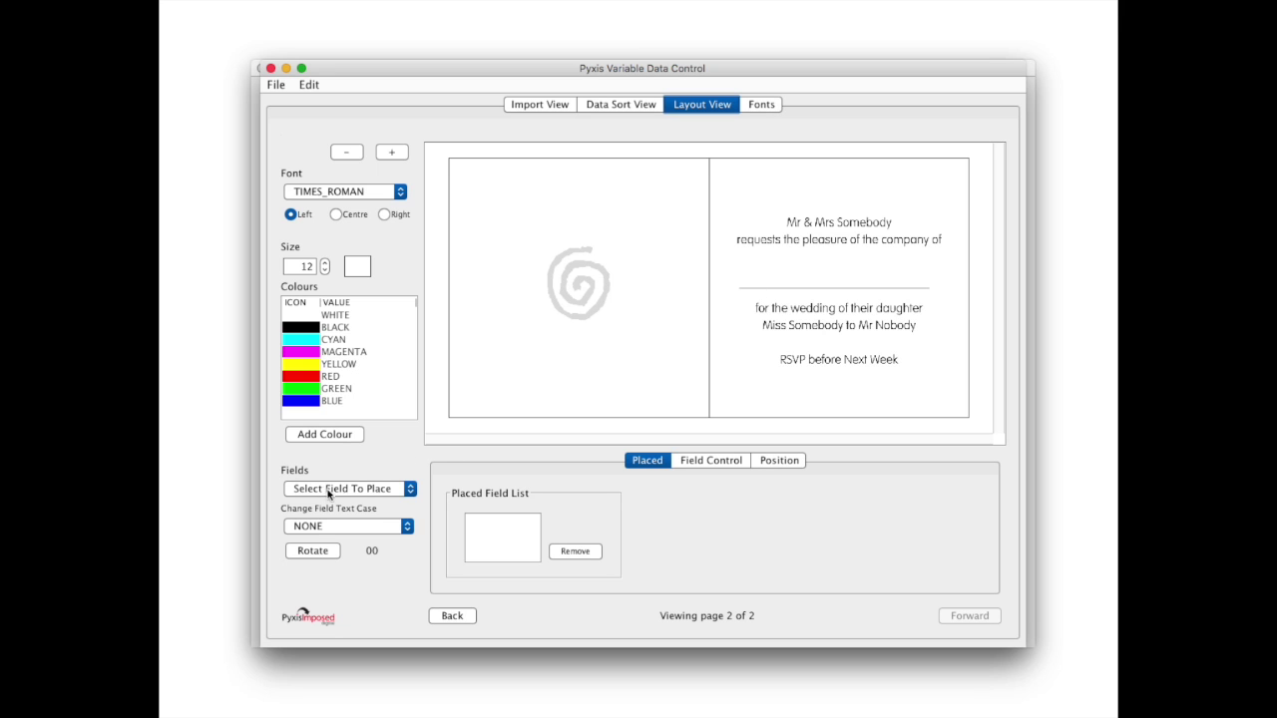
click(376, 489)
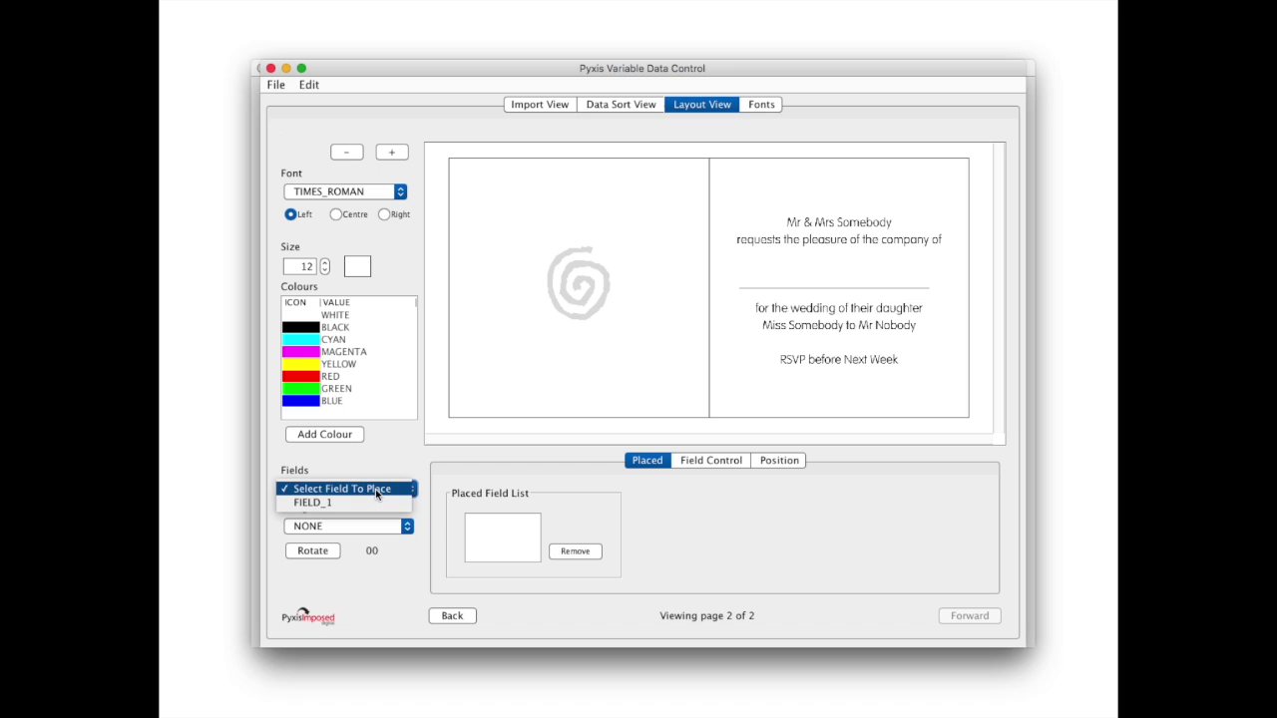
click(320, 503)
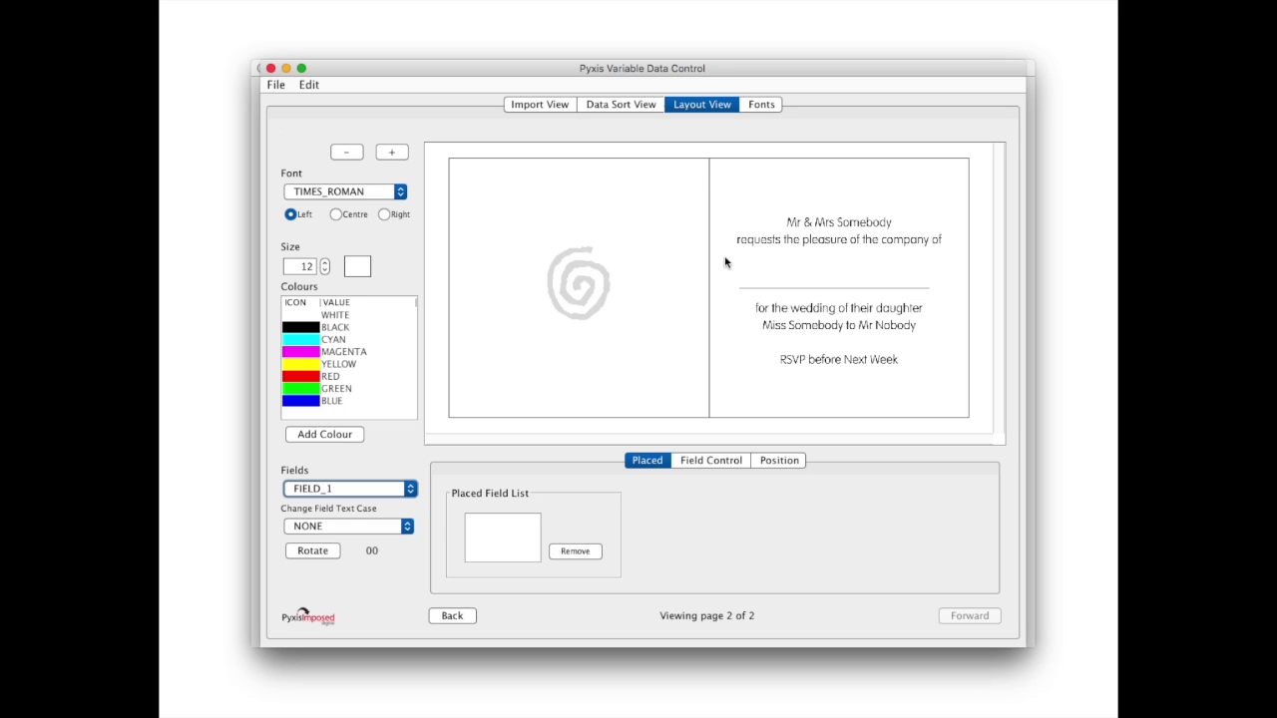
Step: Draw the FIELD_1 box just above the line on page 2, coloured red and centred
drag(723, 260, 955, 285)
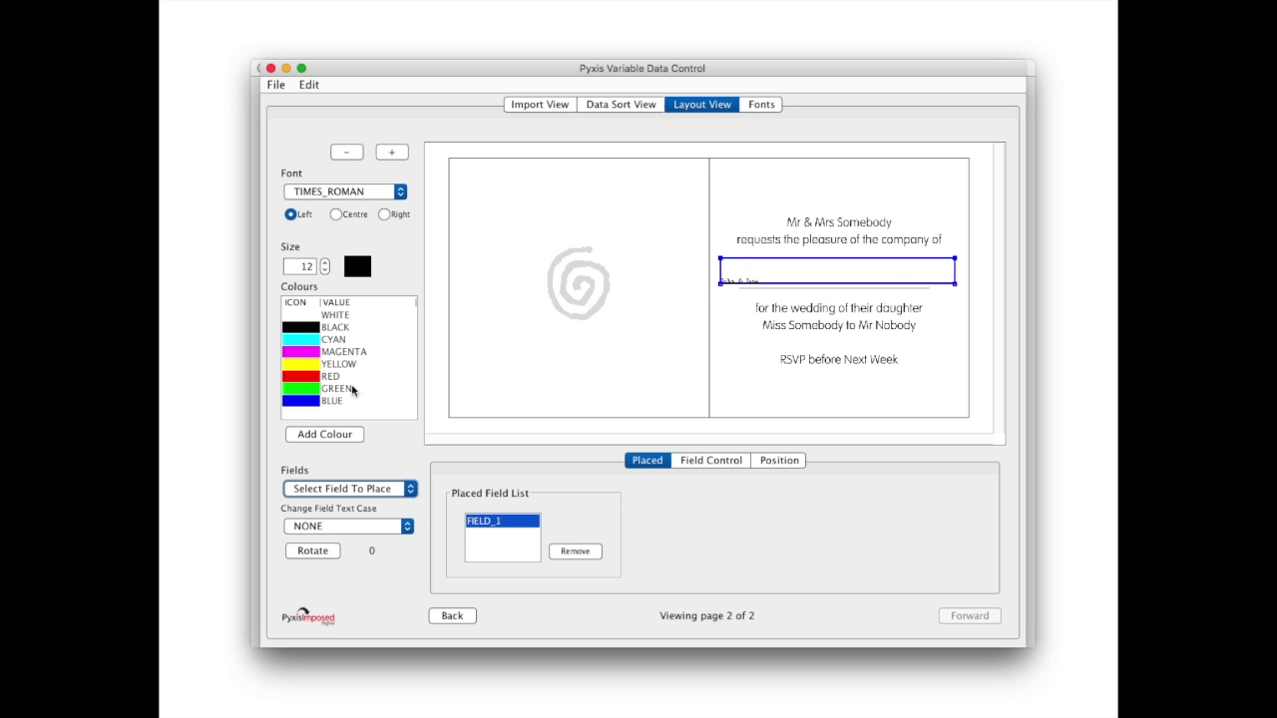
click(308, 378)
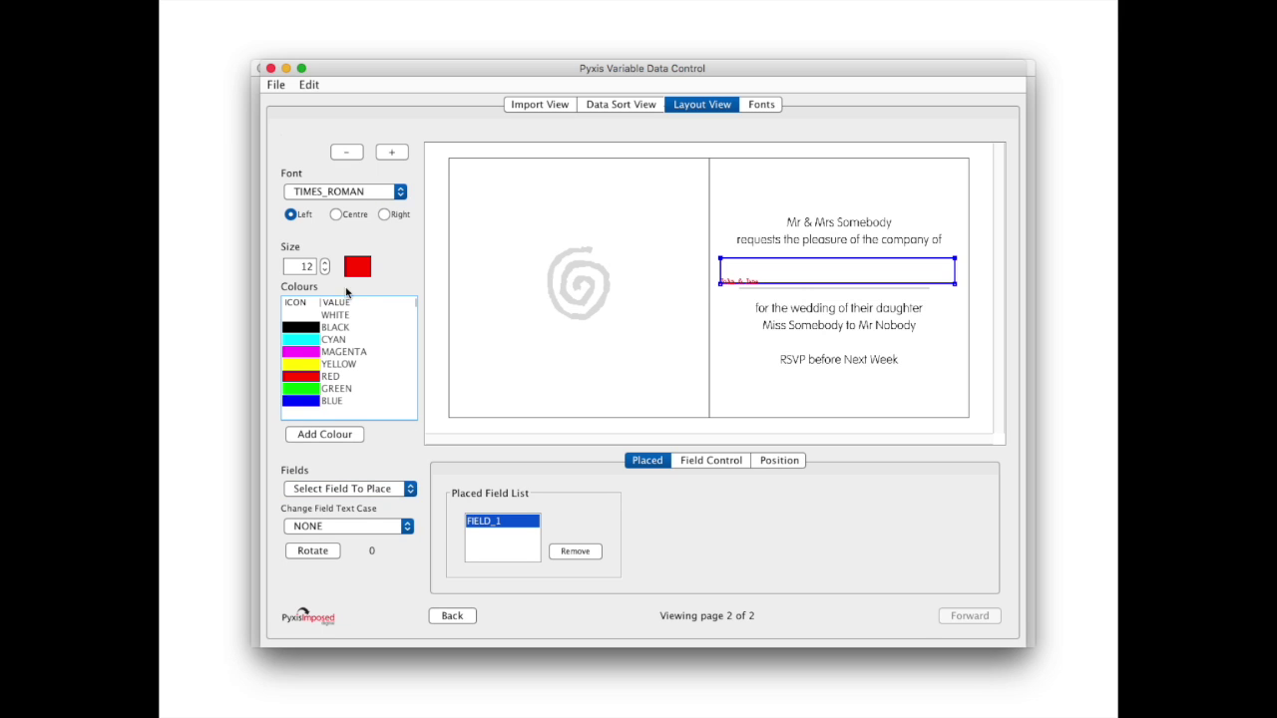
click(336, 215)
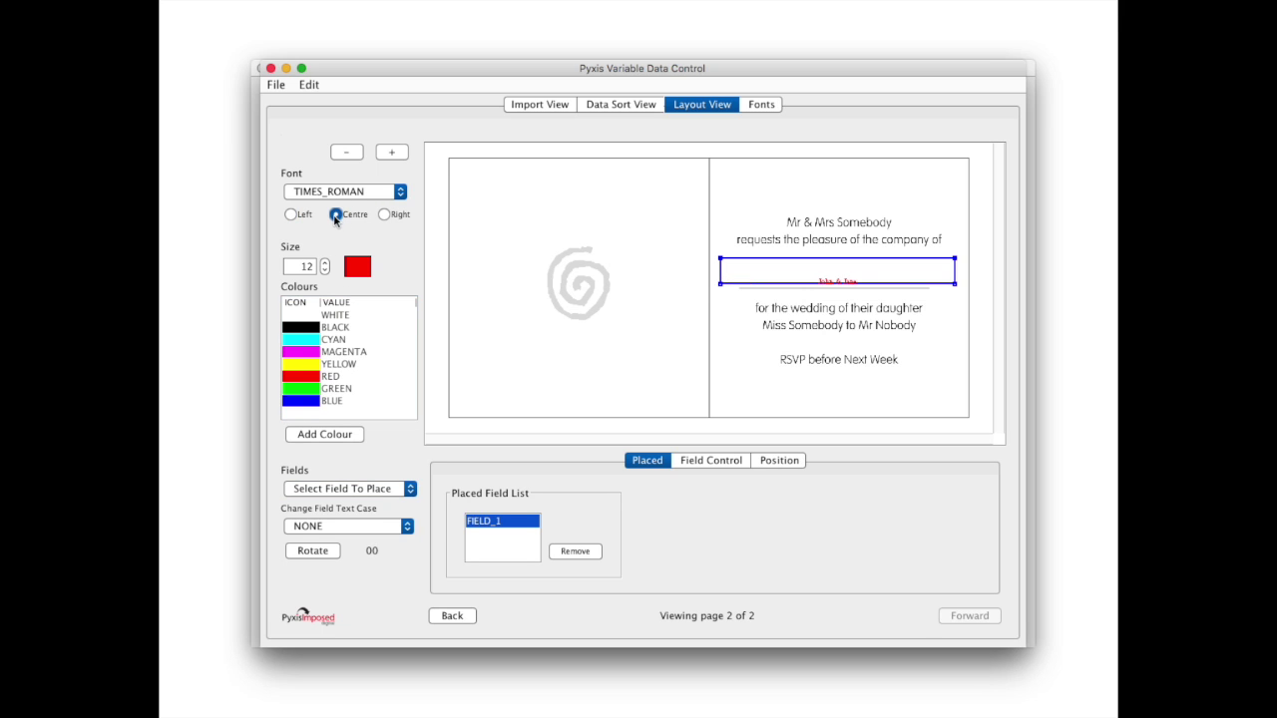
Step: Set the name text size to 36 and browse the font list
double_click(319, 265)
text(36)
key(Return)
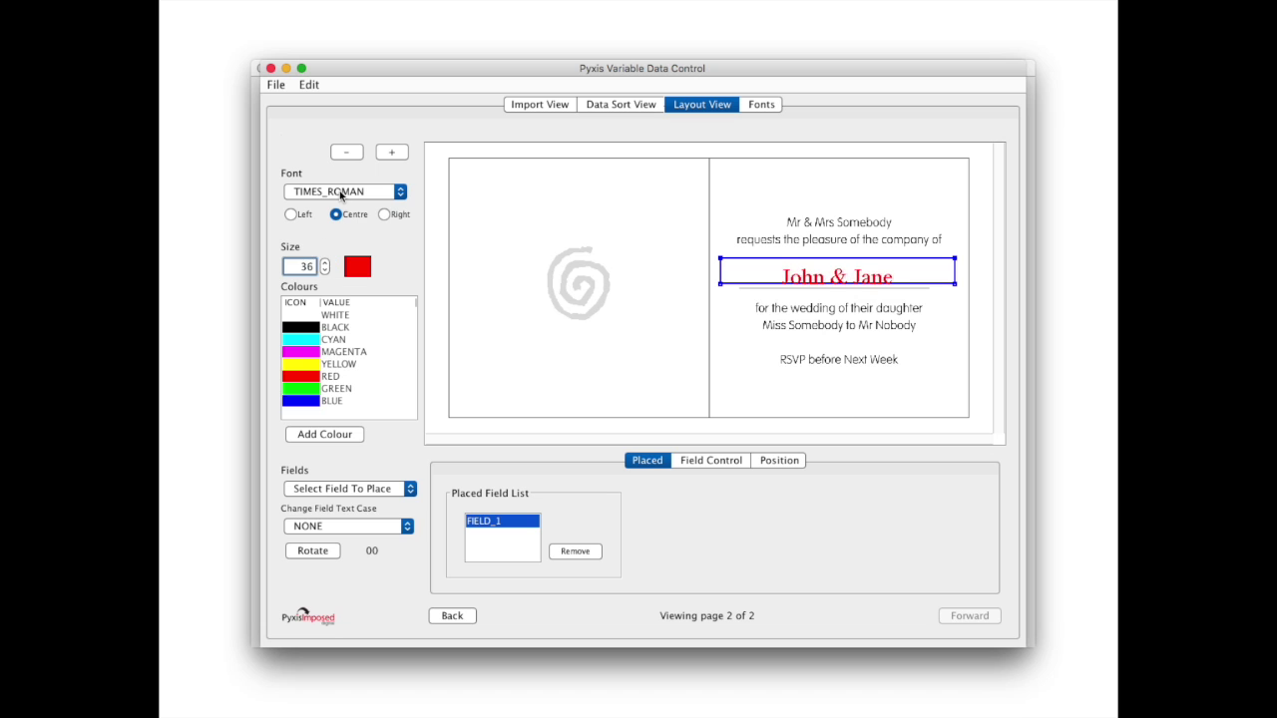
click(340, 191)
scroll(402, 196, down, 3)
drag(446, 214, 448, 232)
Step: Switch the names to the EDWASI_ script font at size 47
click(321, 278)
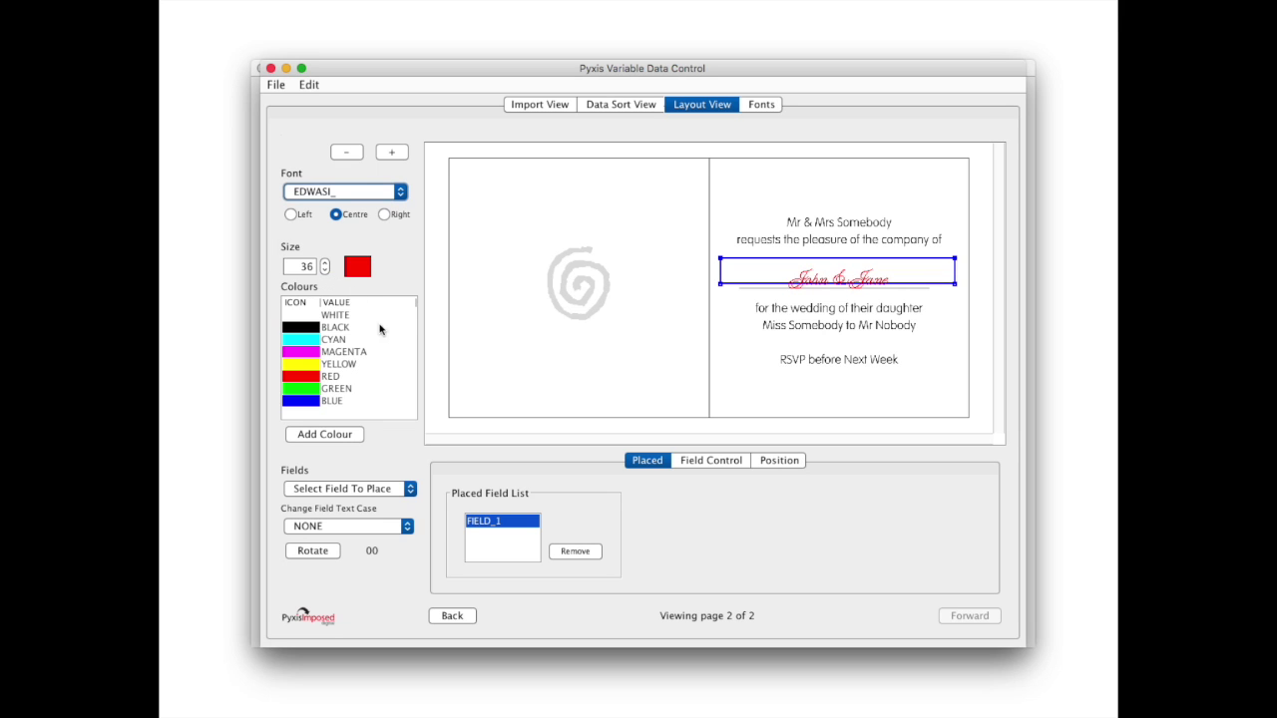
click(324, 263)
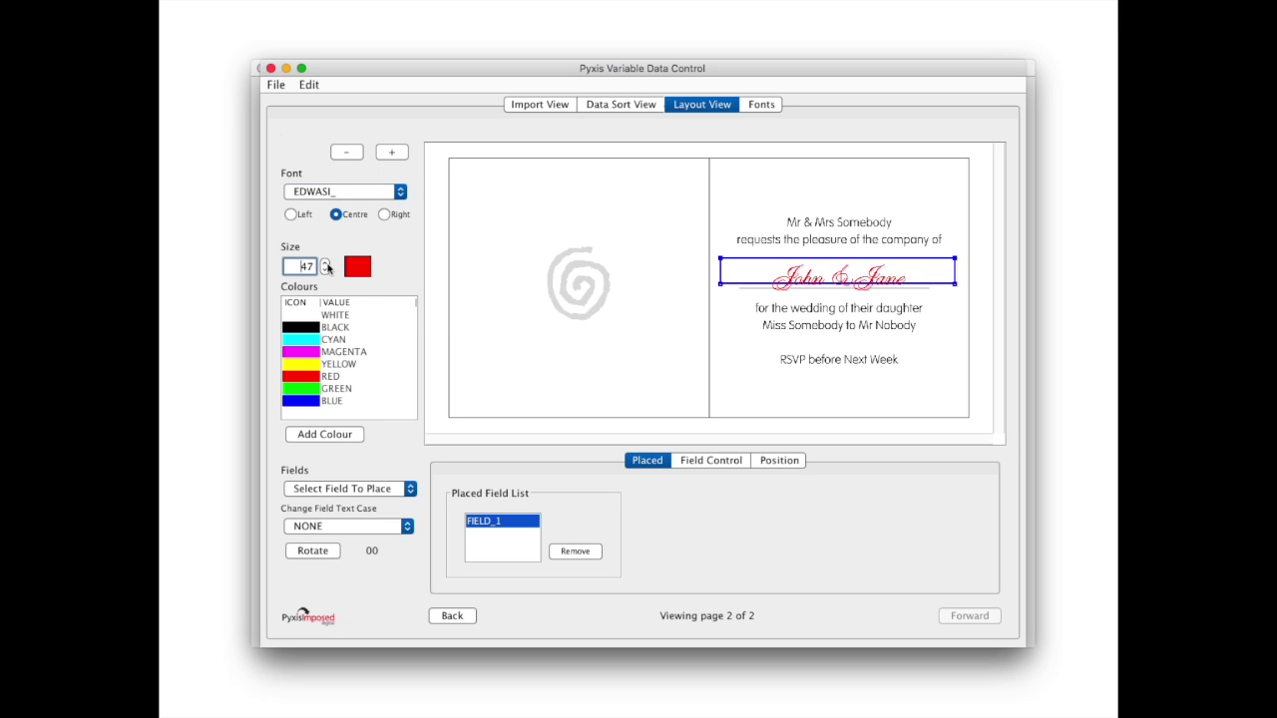
click(767, 271)
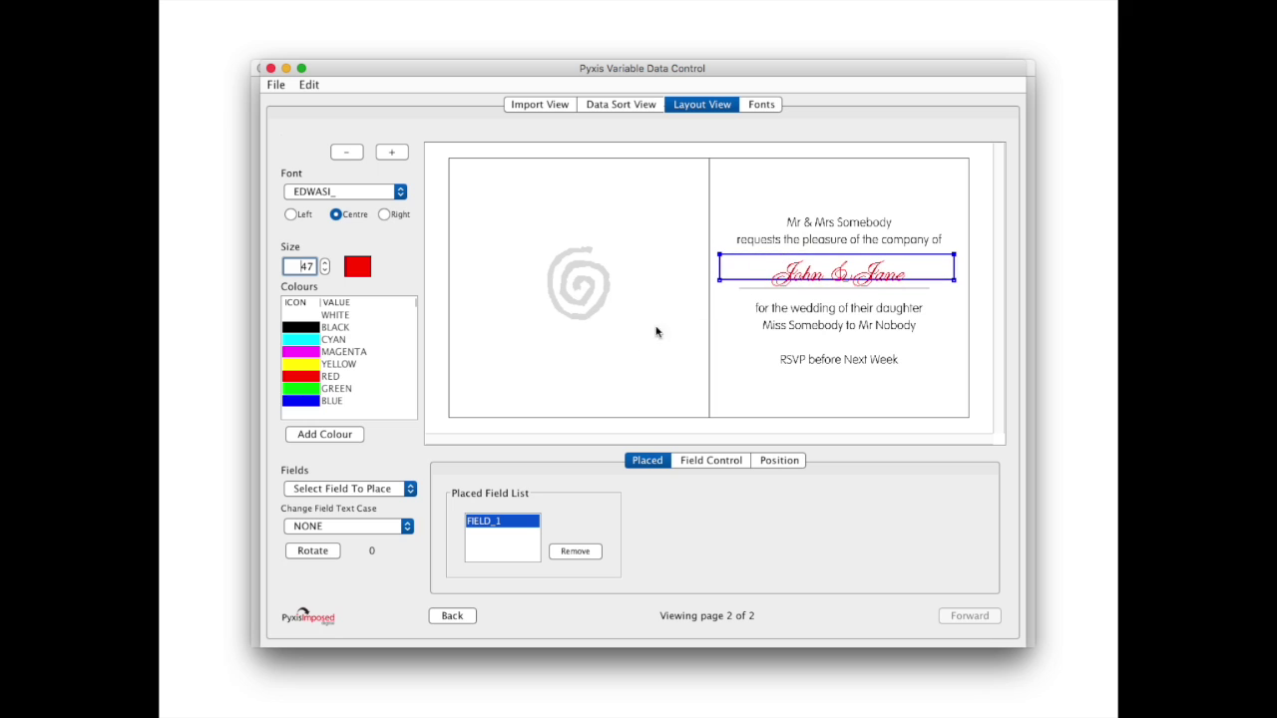
Step: Create a brown CMYK colour 0/38/45/50 and apply it to the names
click(325, 436)
drag(667, 334, 544, 330)
drag(667, 358, 660, 383)
click(795, 447)
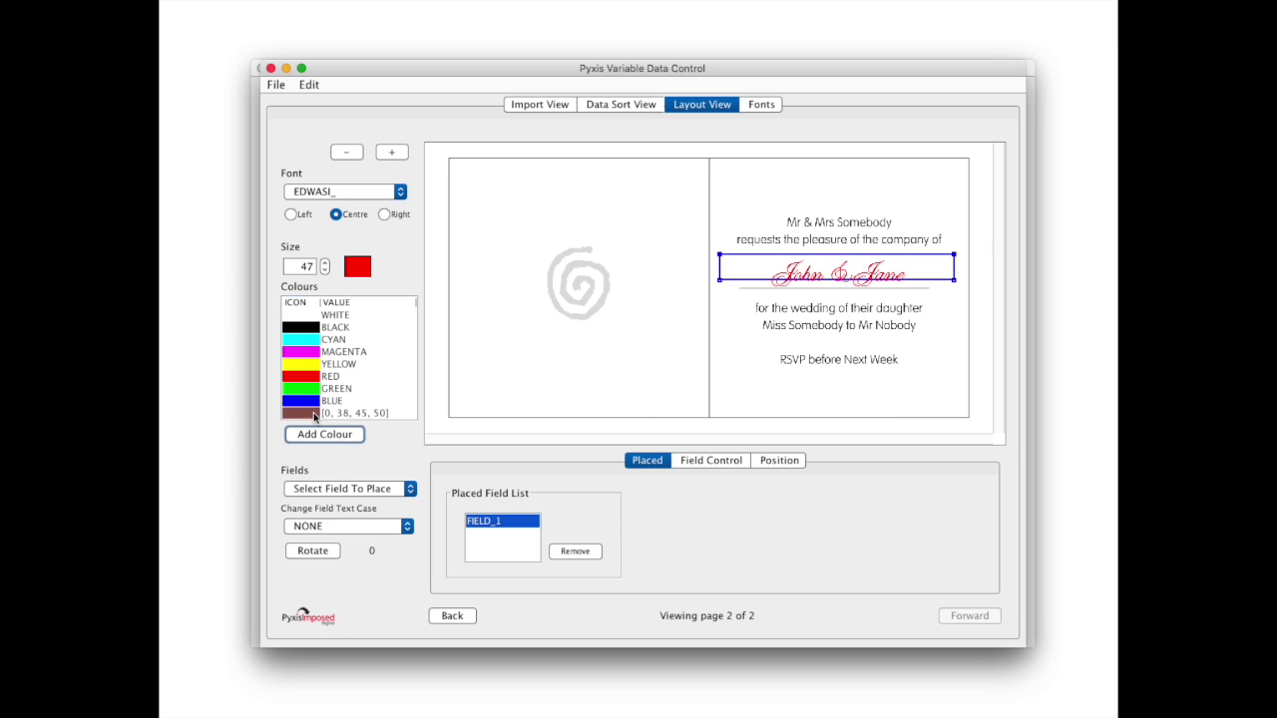
click(317, 415)
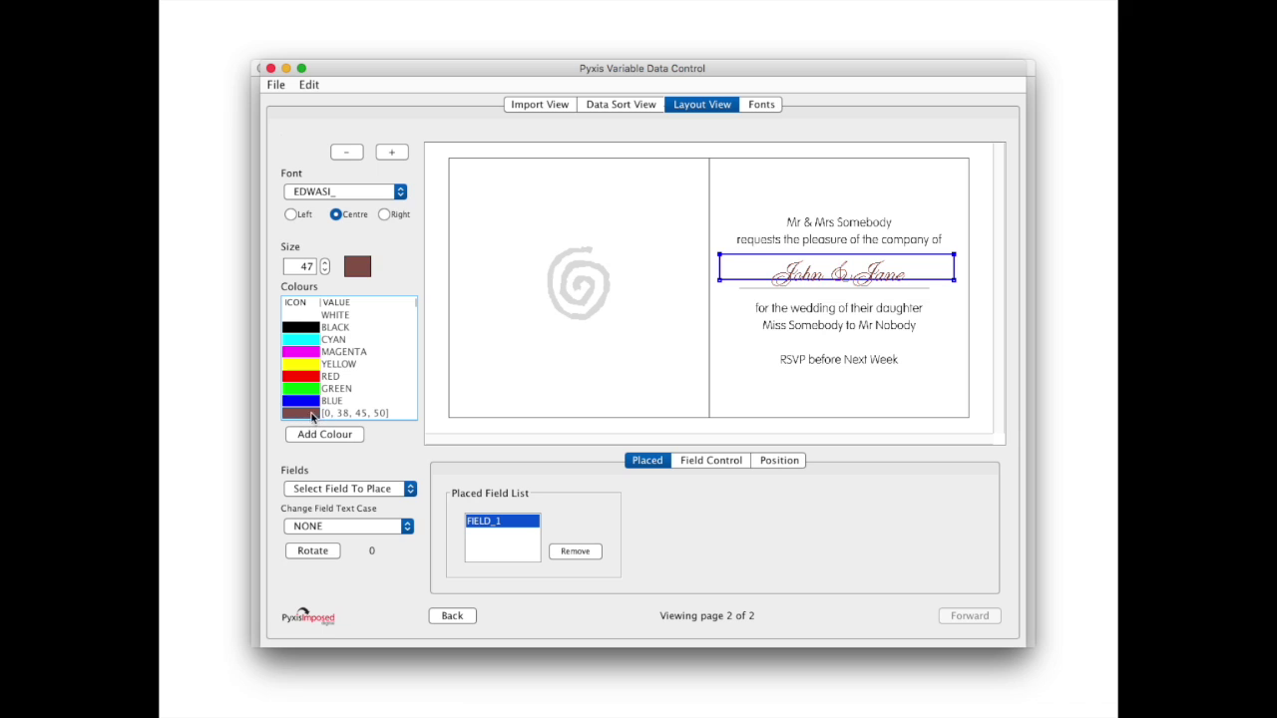
click(758, 267)
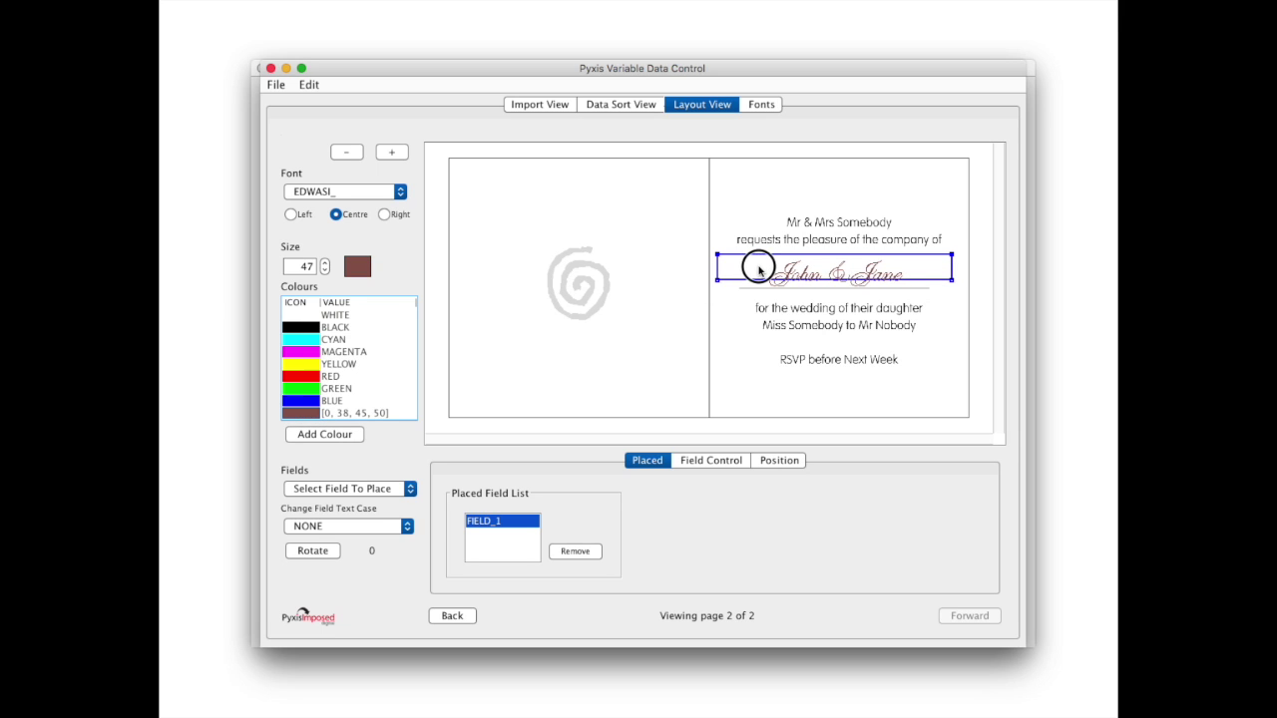
click(402, 156)
Step: Zoom in on the name field, enlarge the window, and nudge the field box slightly
click(715, 443)
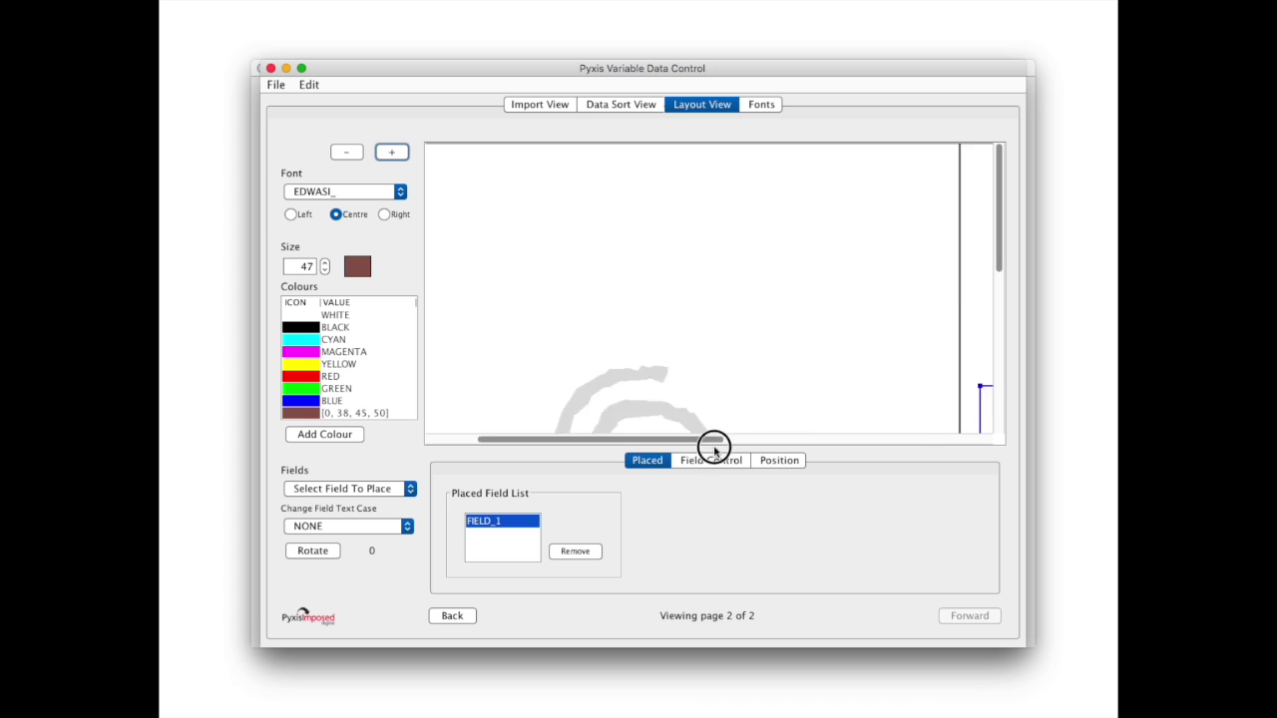
drag(995, 264, 1000, 328)
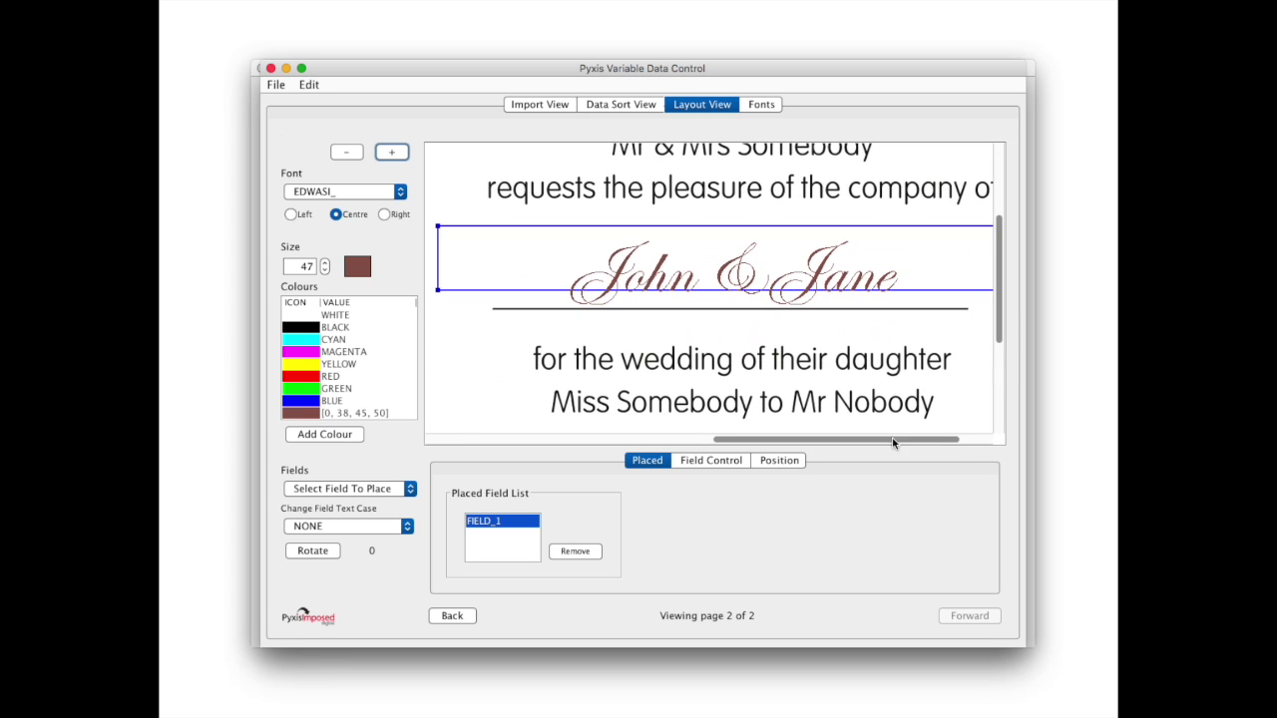
drag(1022, 640, 1107, 686)
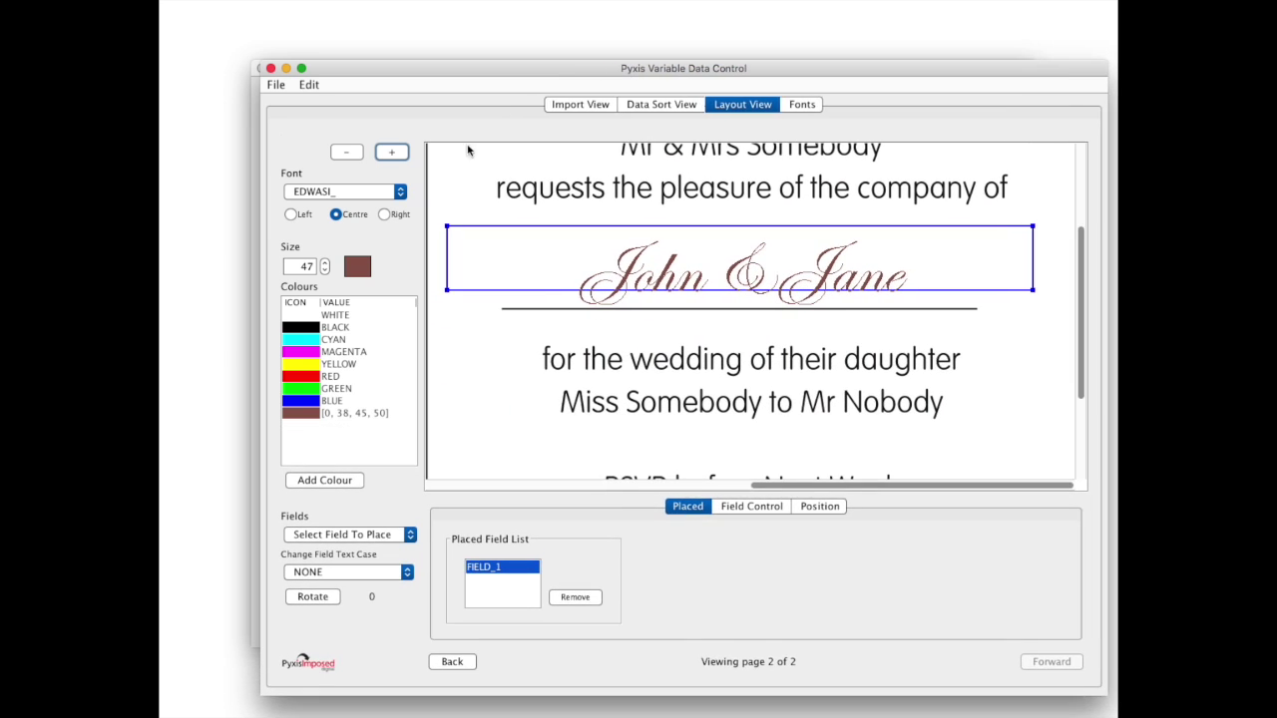
click(301, 68)
drag(590, 195, 650, 228)
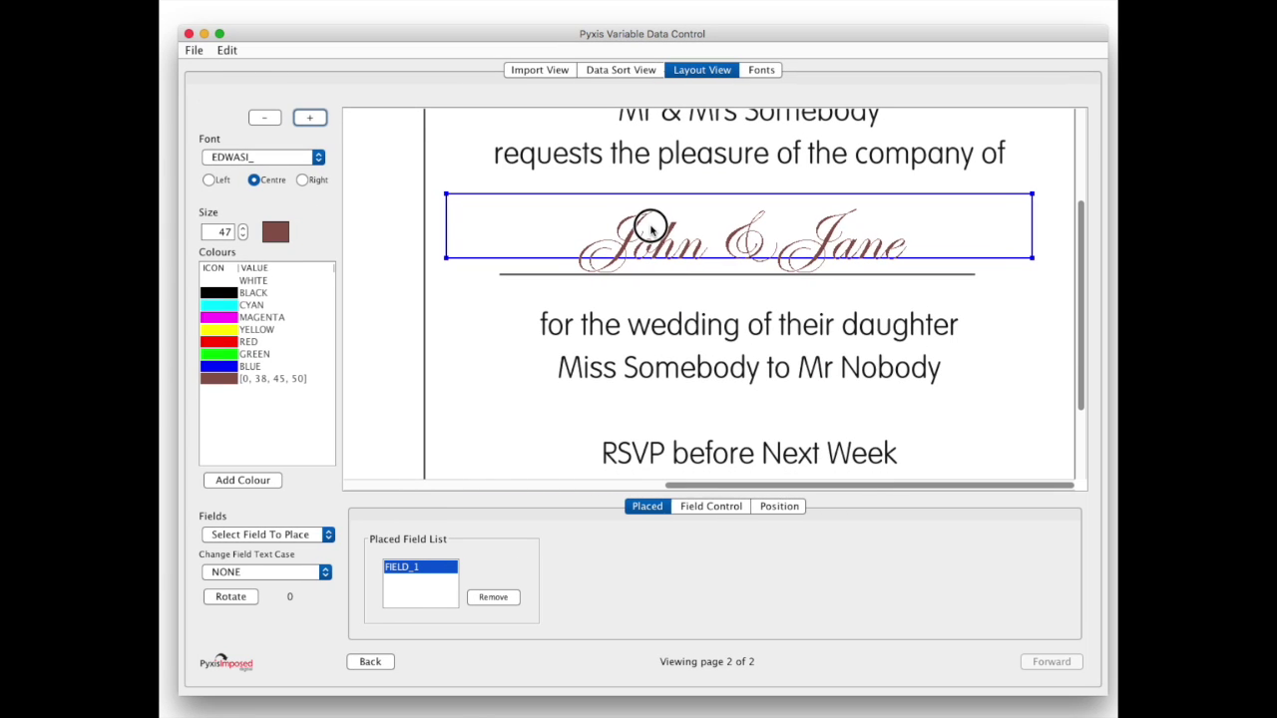
Step: Show the field's size and position values: width 765, height 84, X 880
click(776, 509)
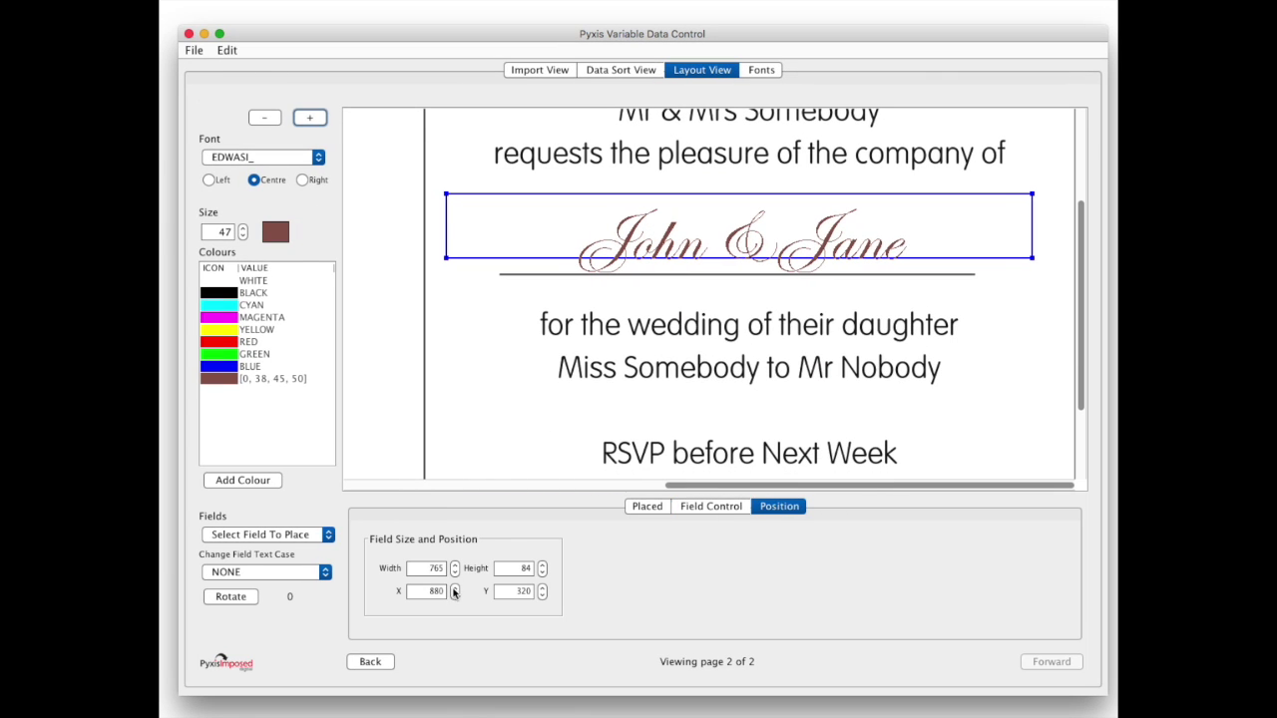
click(451, 593)
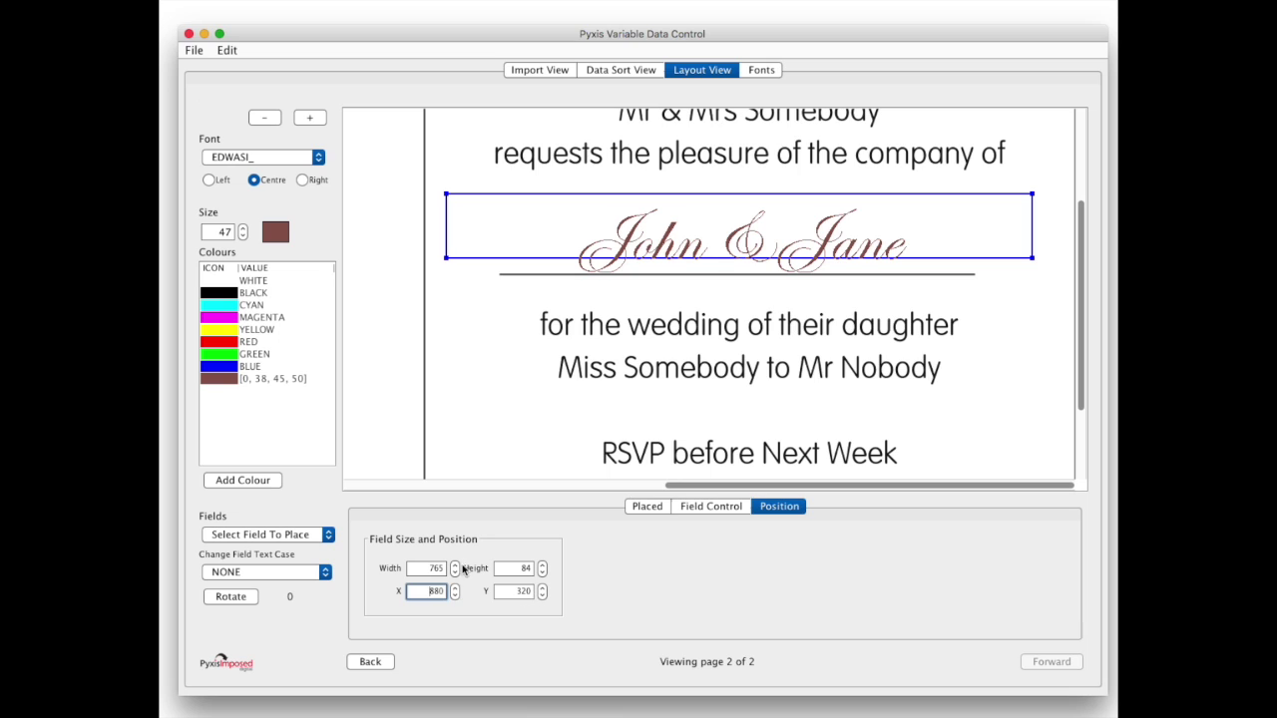
click(542, 594)
Step: Nudge the name field to Y 319 and zoom out to the whole card
click(542, 595)
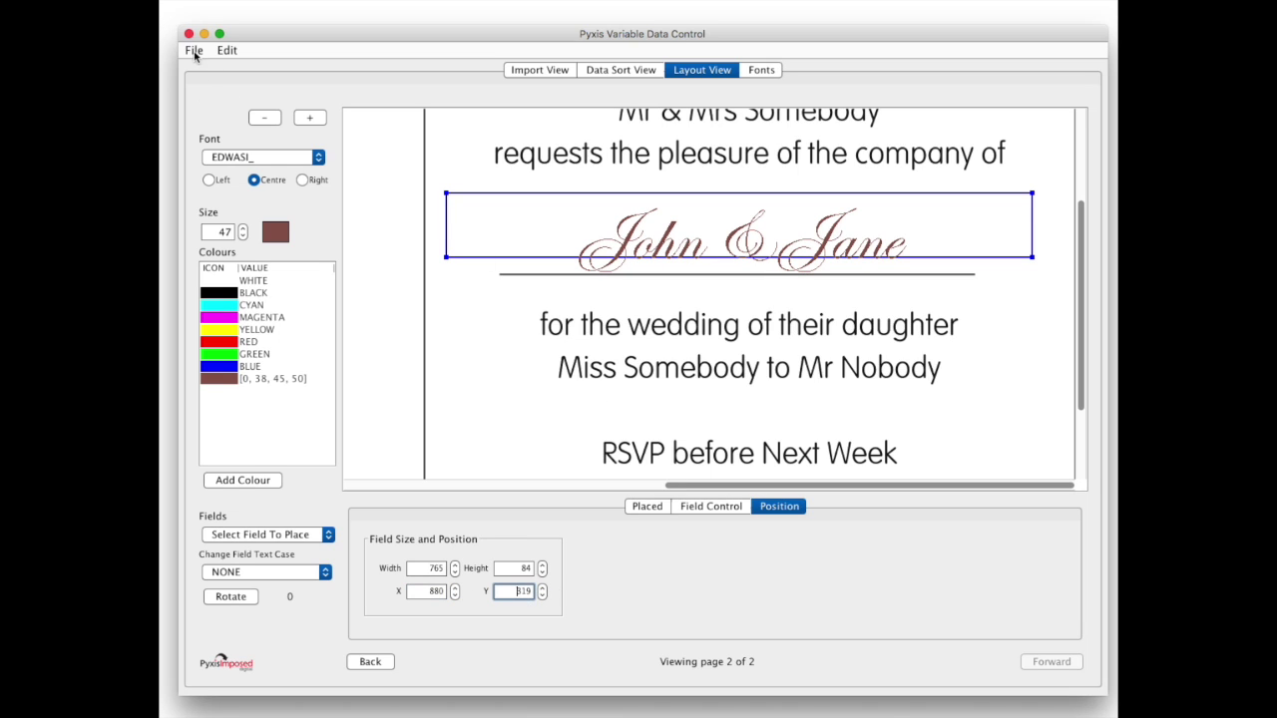
click(264, 119)
click(263, 119)
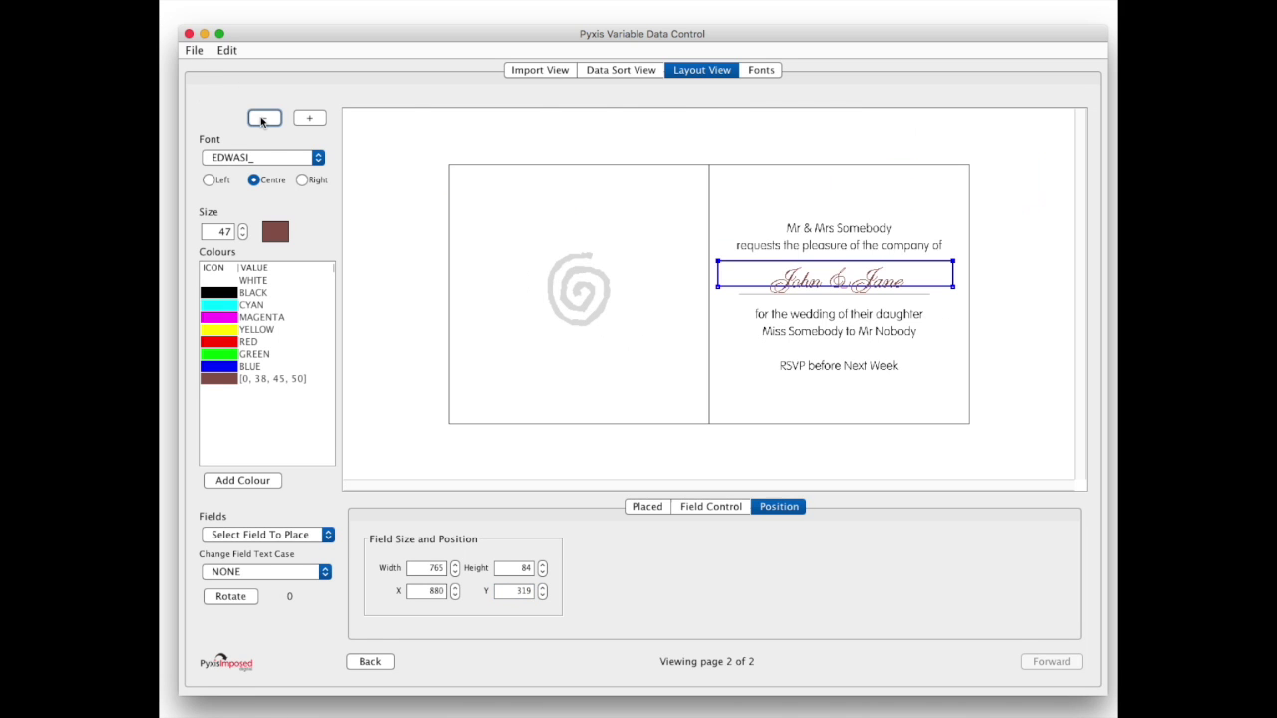
Step: Merge all name records into Merged-Data_2.pdf, a 16-page PDF
click(196, 53)
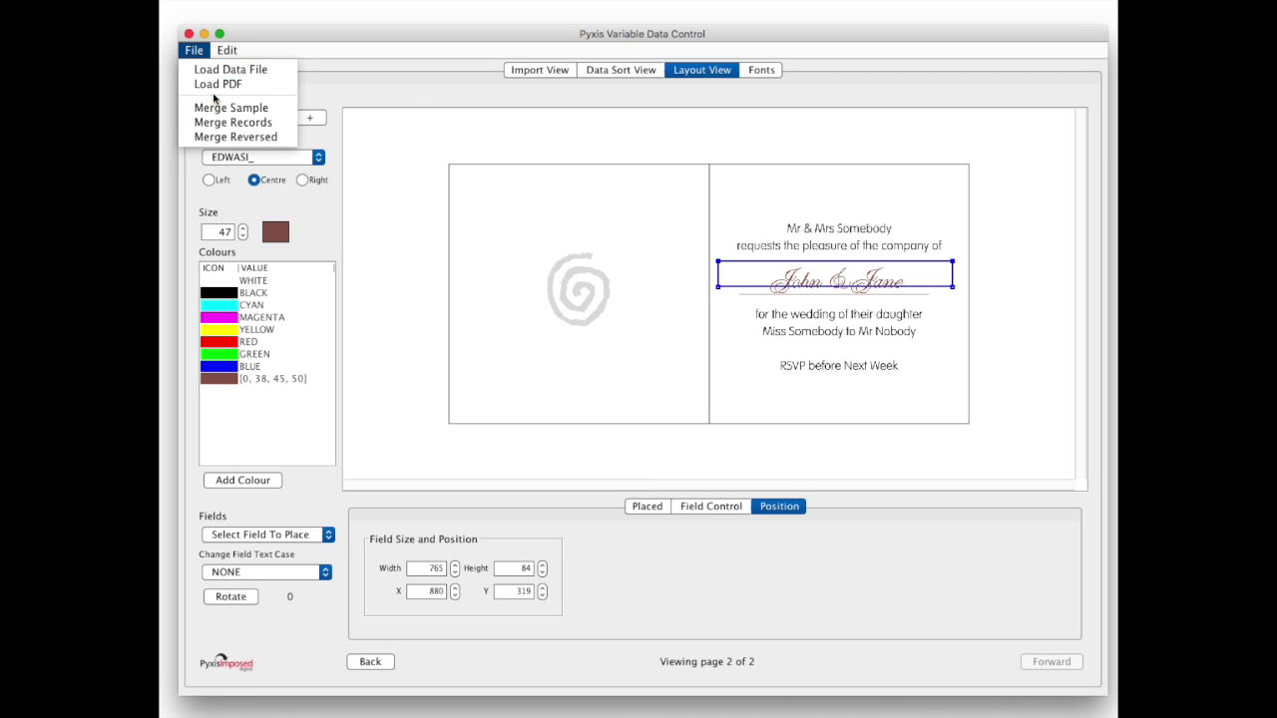
click(232, 121)
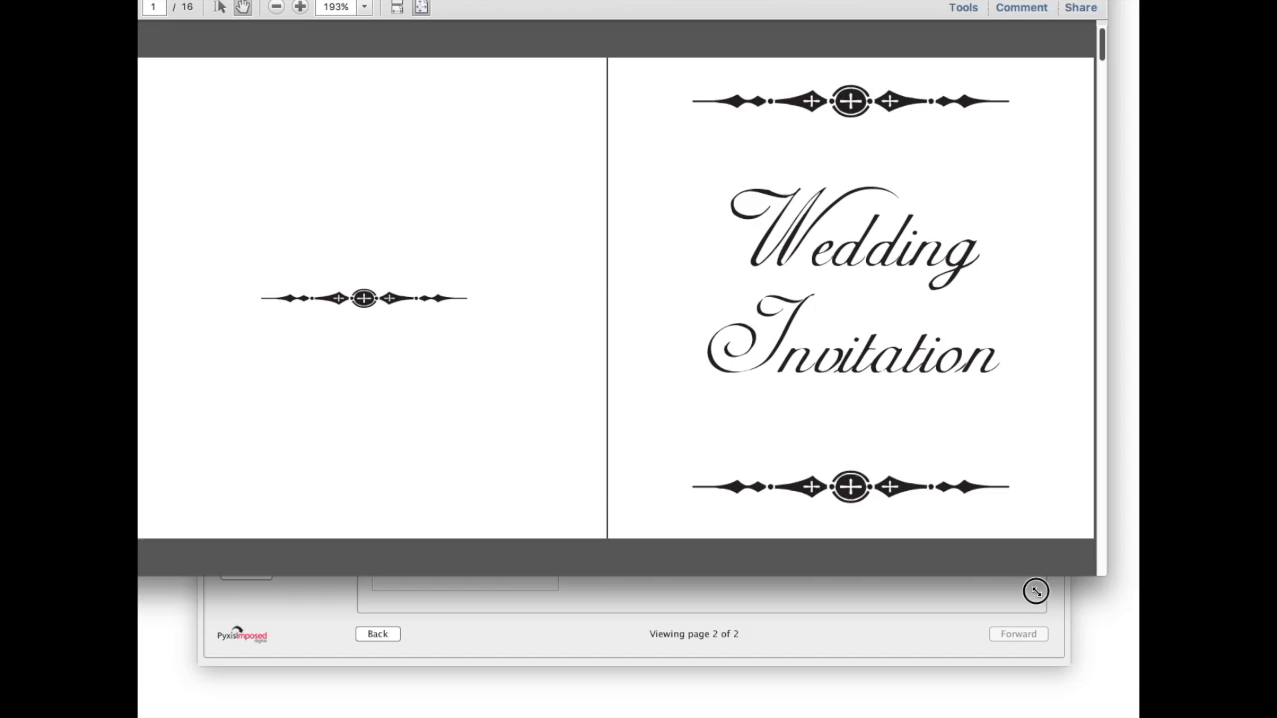
drag(1013, 578, 1016, 635)
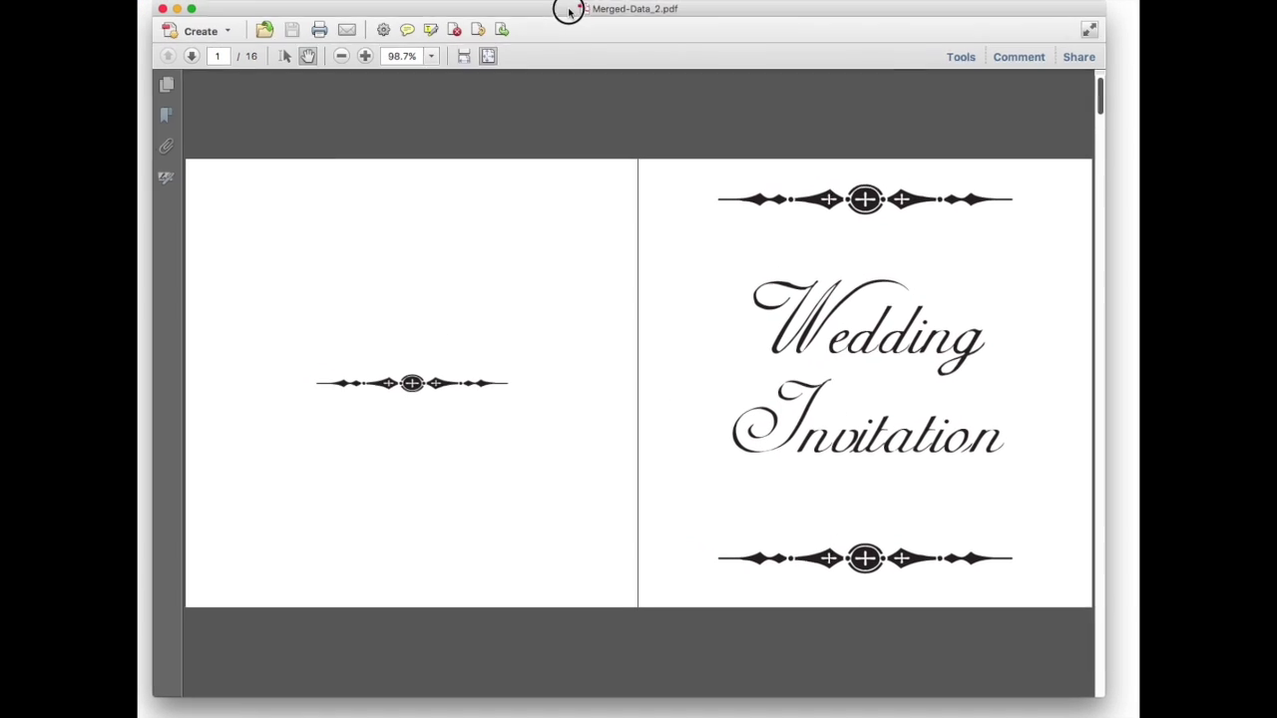
Step: Step through merged pages 1 to 6, alternating covers and named inside pages
drag(559, 11, 579, 9)
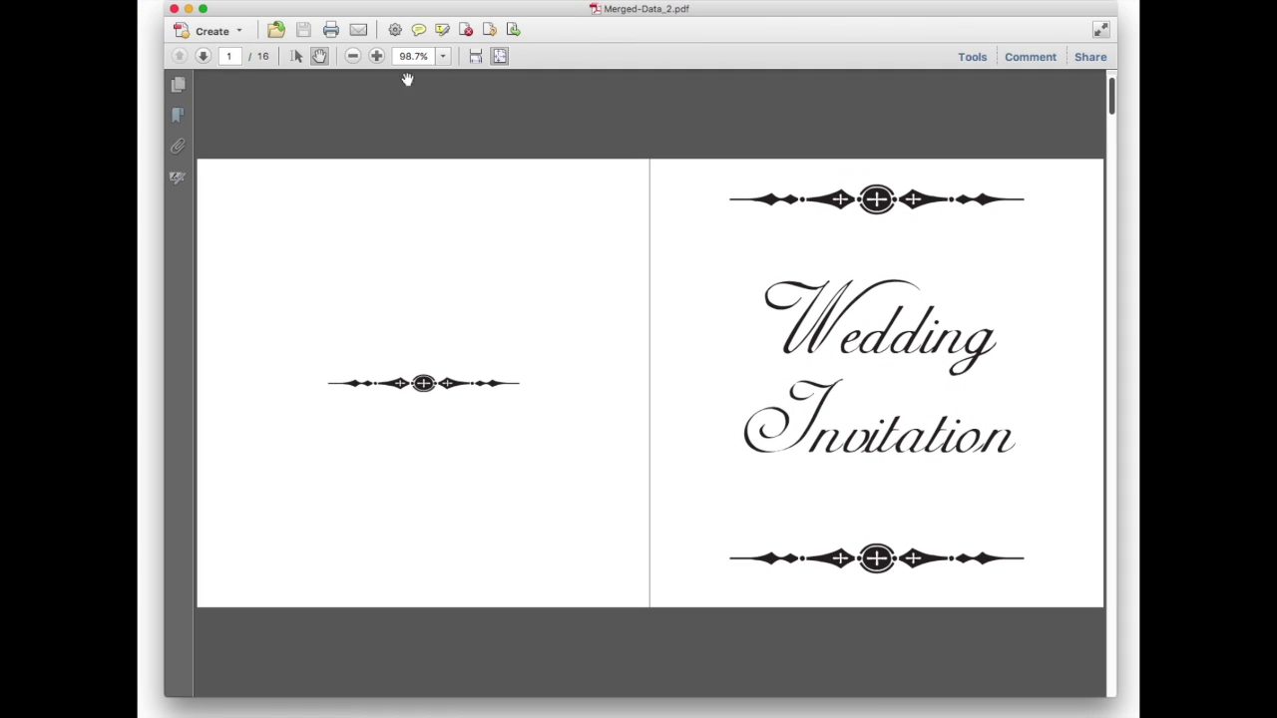
click(204, 56)
click(204, 56)
click(203, 57)
click(203, 56)
click(204, 57)
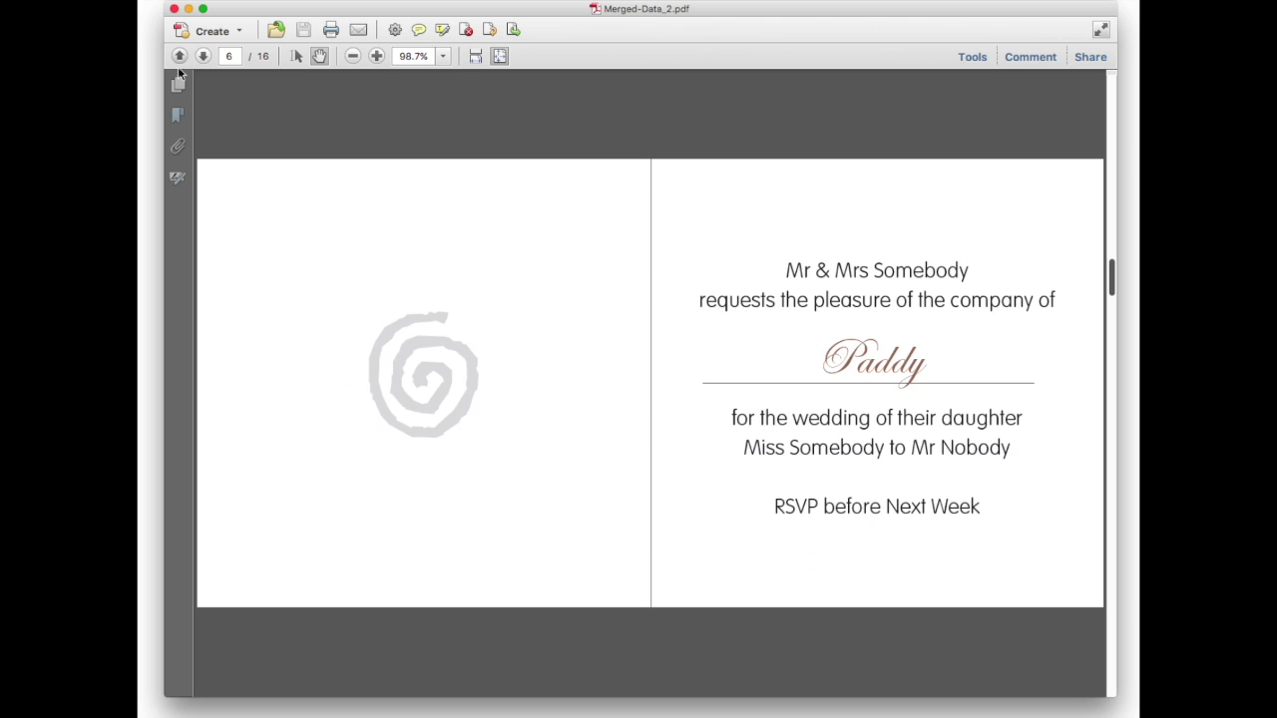
Step: Review pages 4 and 5 in Page Thumbnails, then close the merged PDF
click(178, 84)
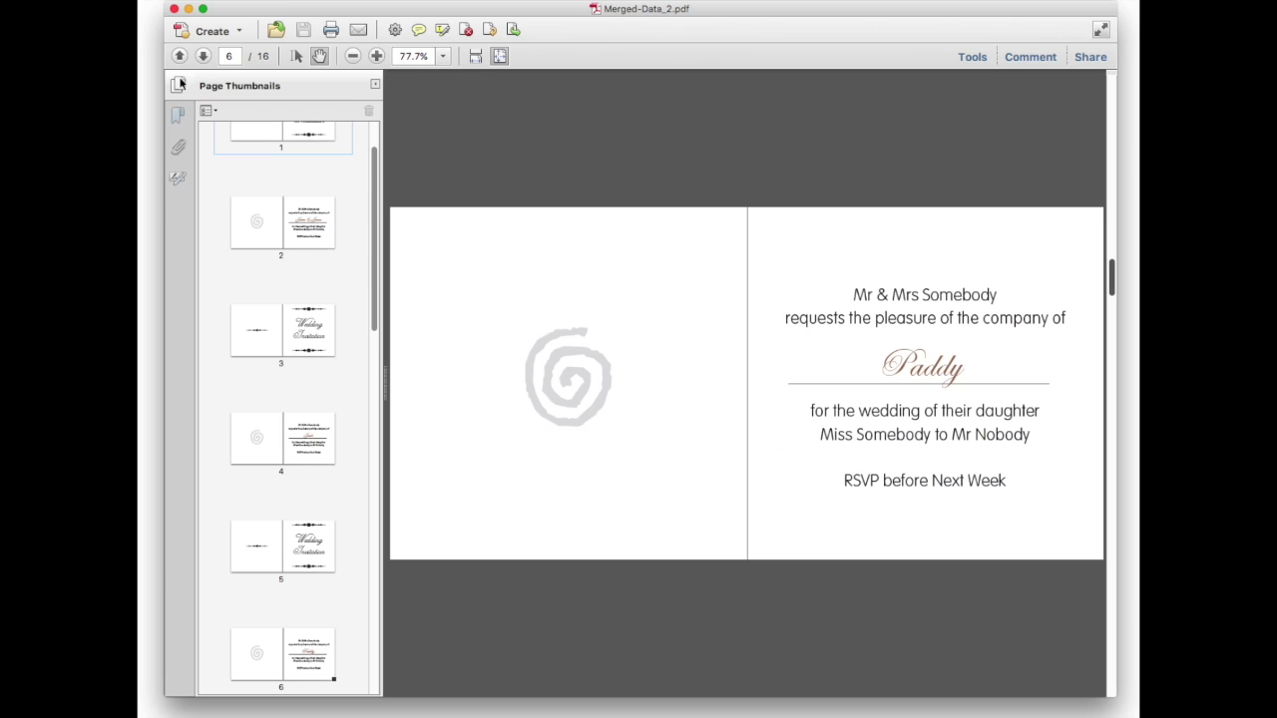
scroll(295, 296, down, 2)
click(294, 299)
scroll(295, 299, down, 2)
click(305, 387)
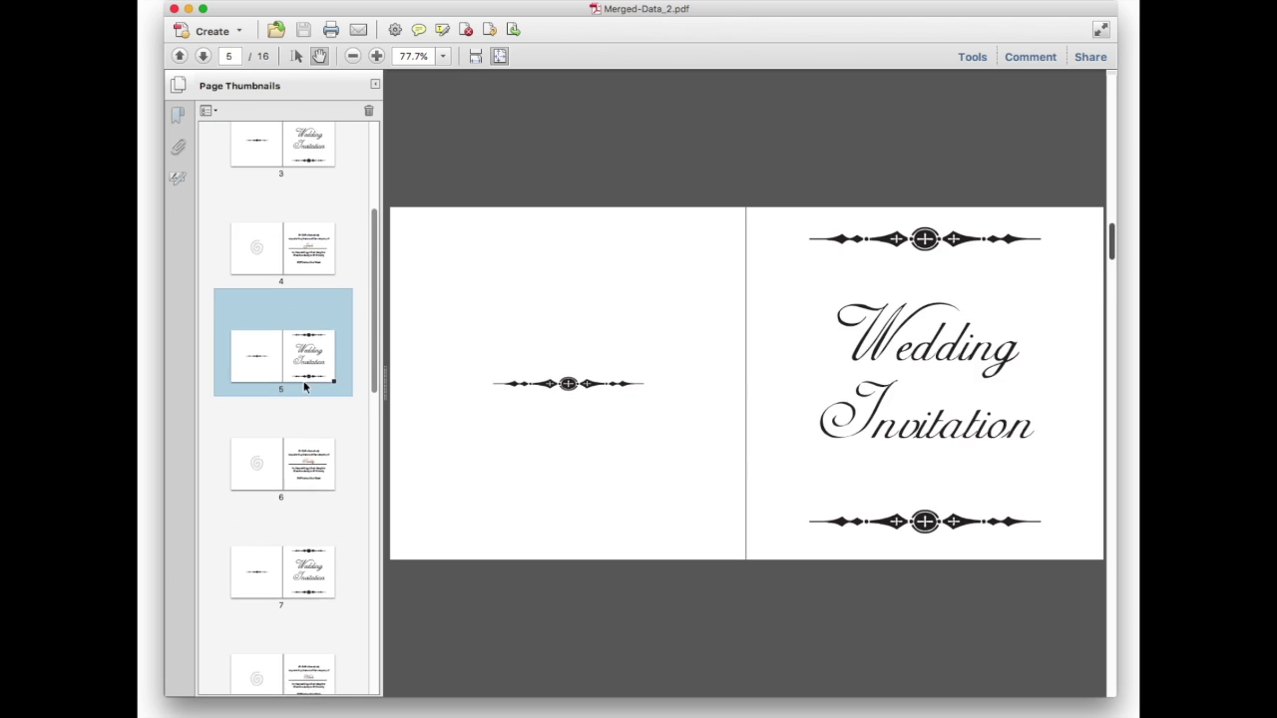
scroll(304, 388, down, 1)
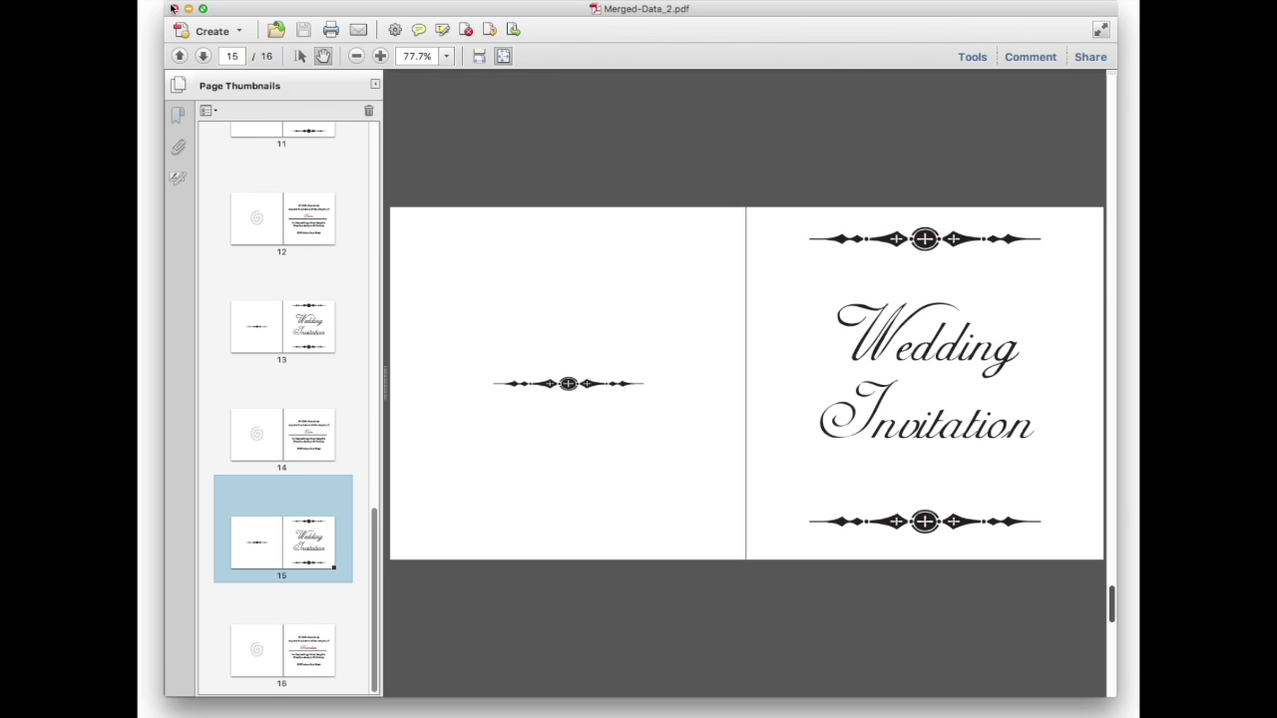
click(173, 8)
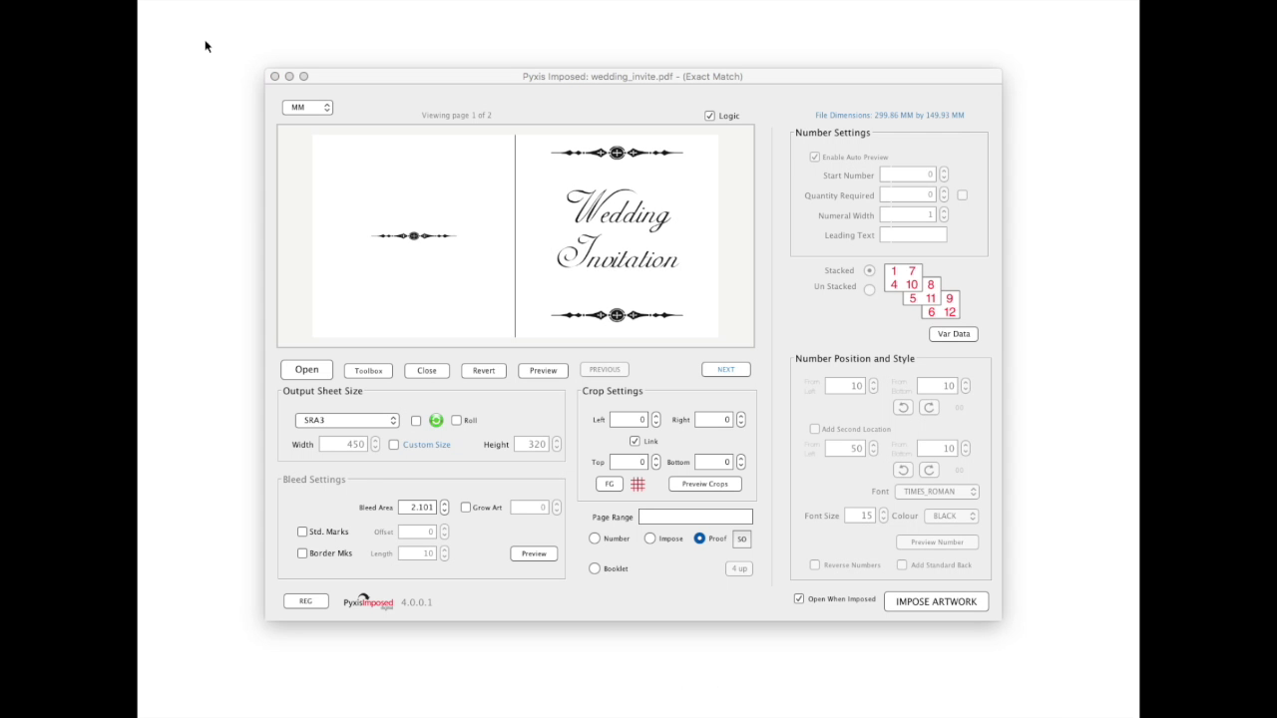
Step: Open Merged-Data_2.pdf, preview its pages, and set the output sheet size to SRA3
click(308, 370)
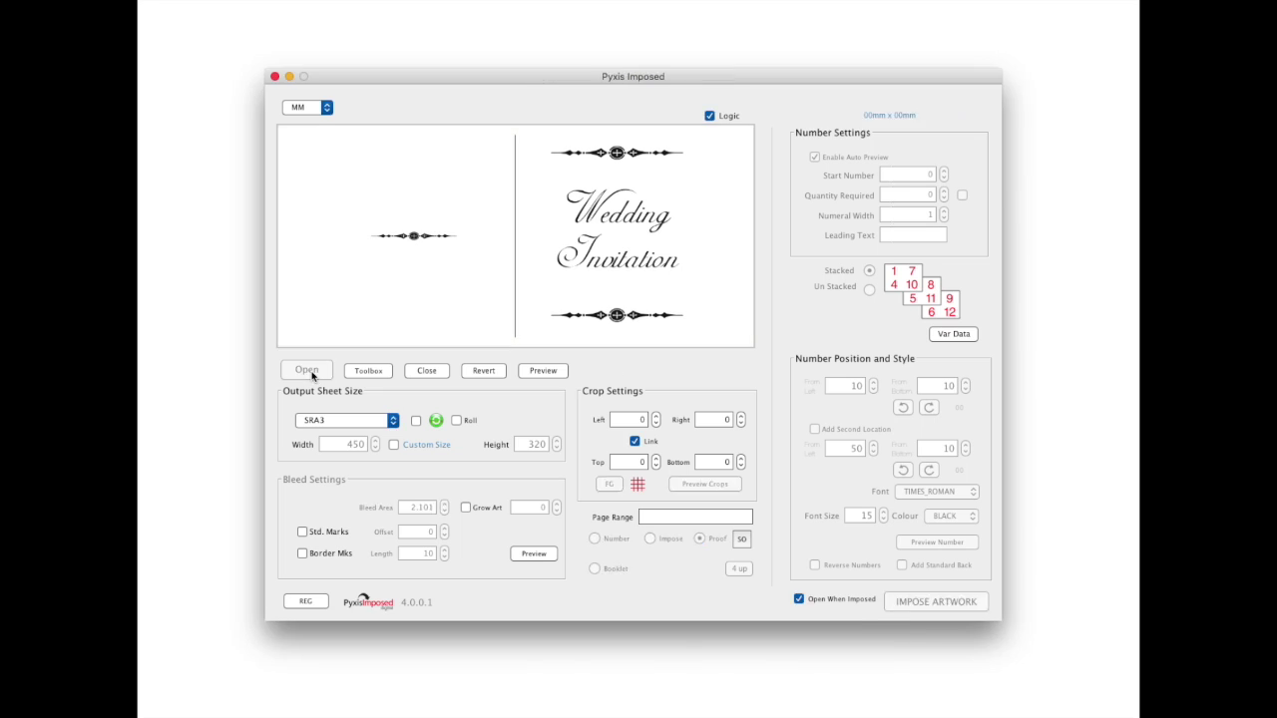
key(Return)
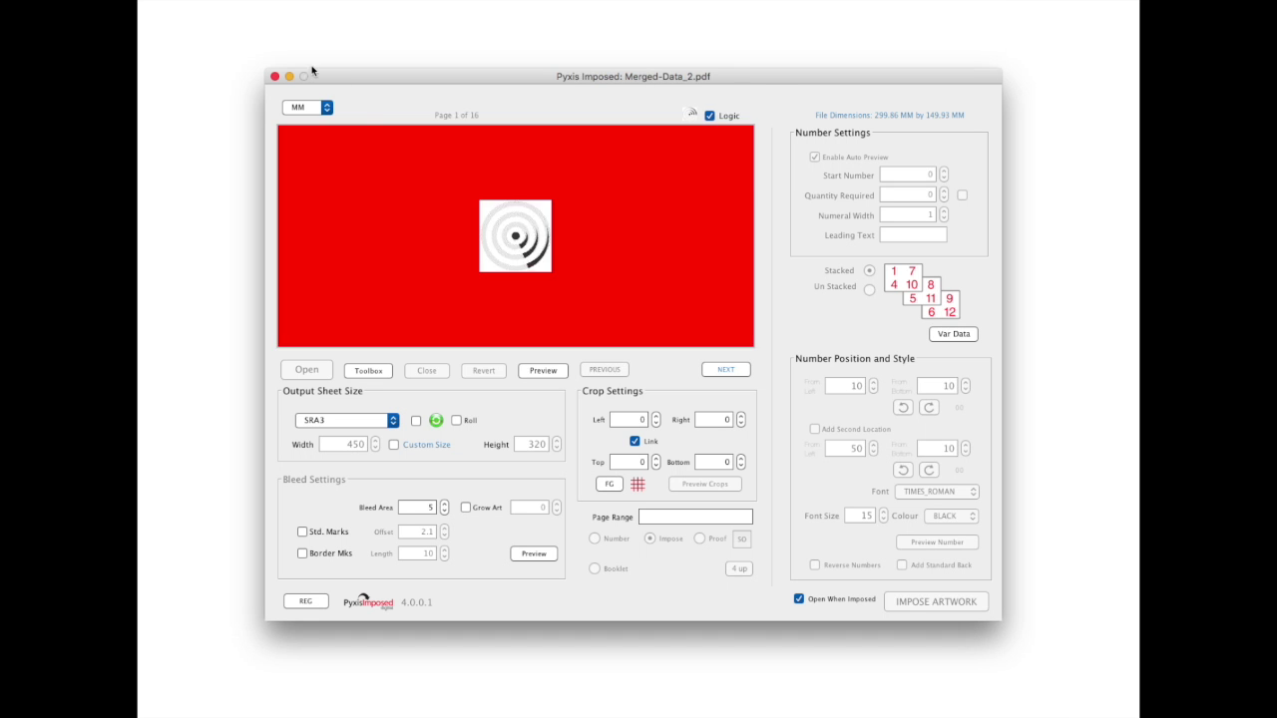
click(726, 370)
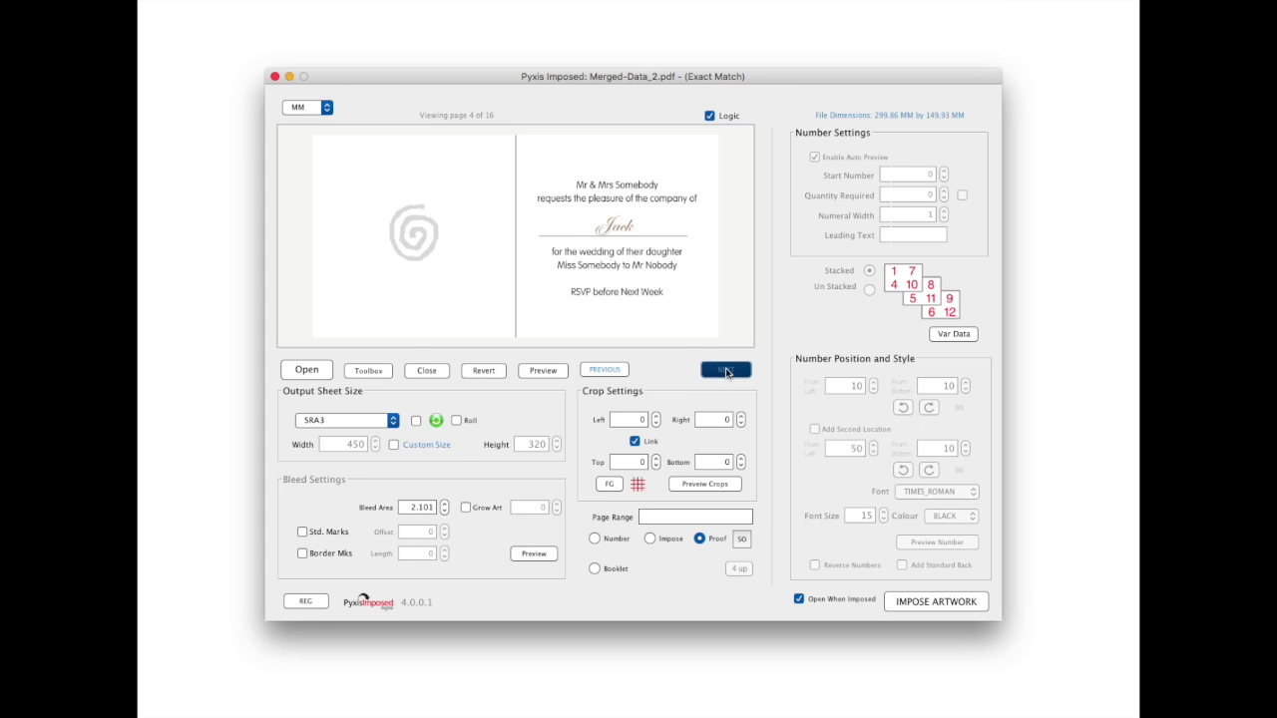
click(605, 370)
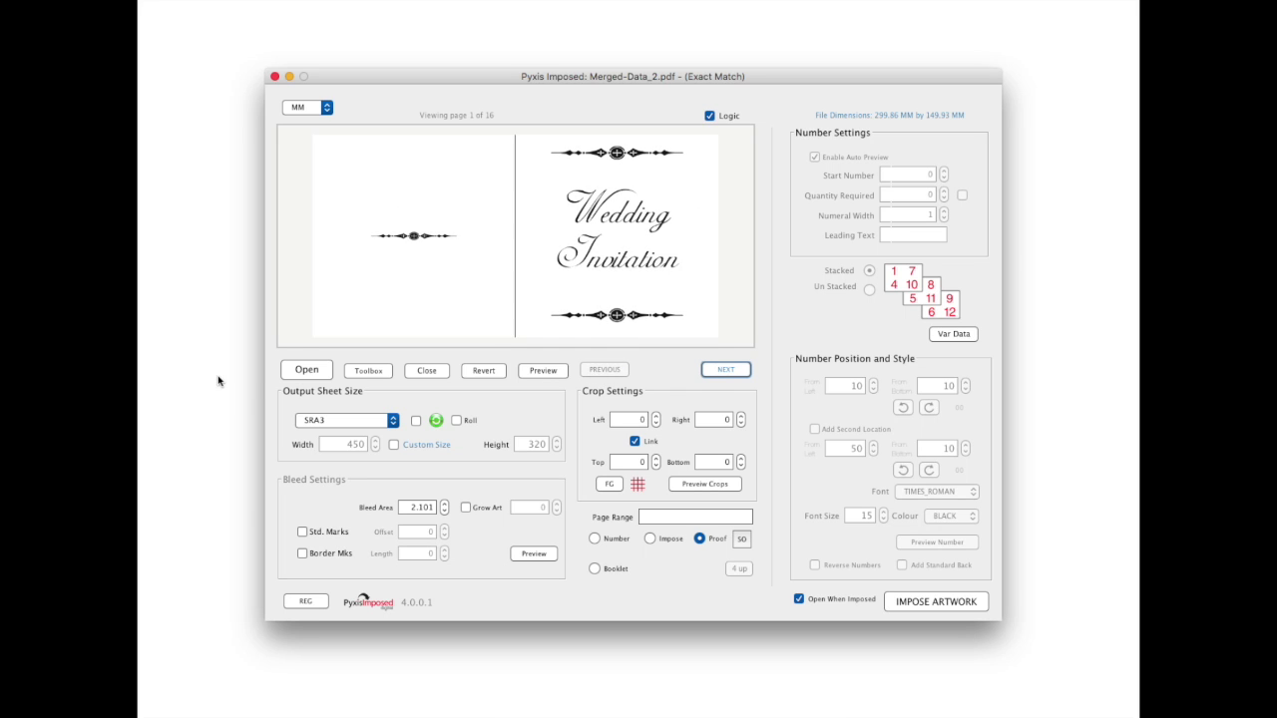
click(323, 419)
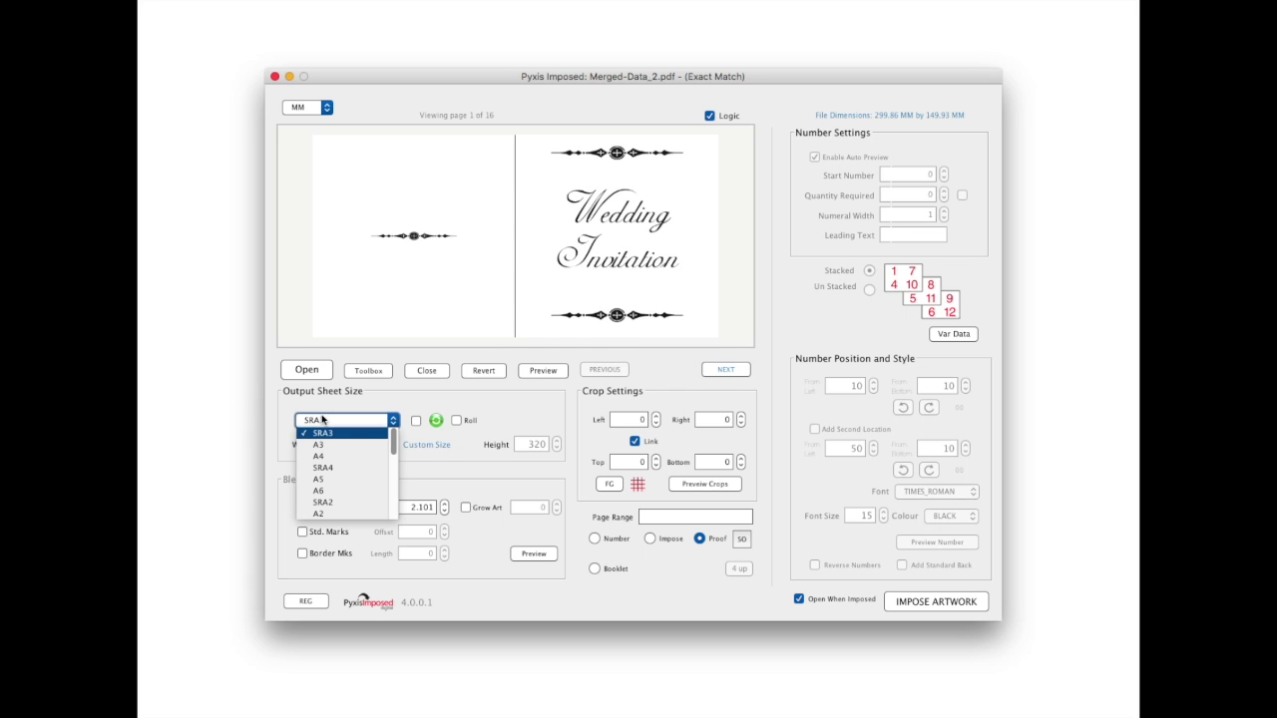
click(325, 422)
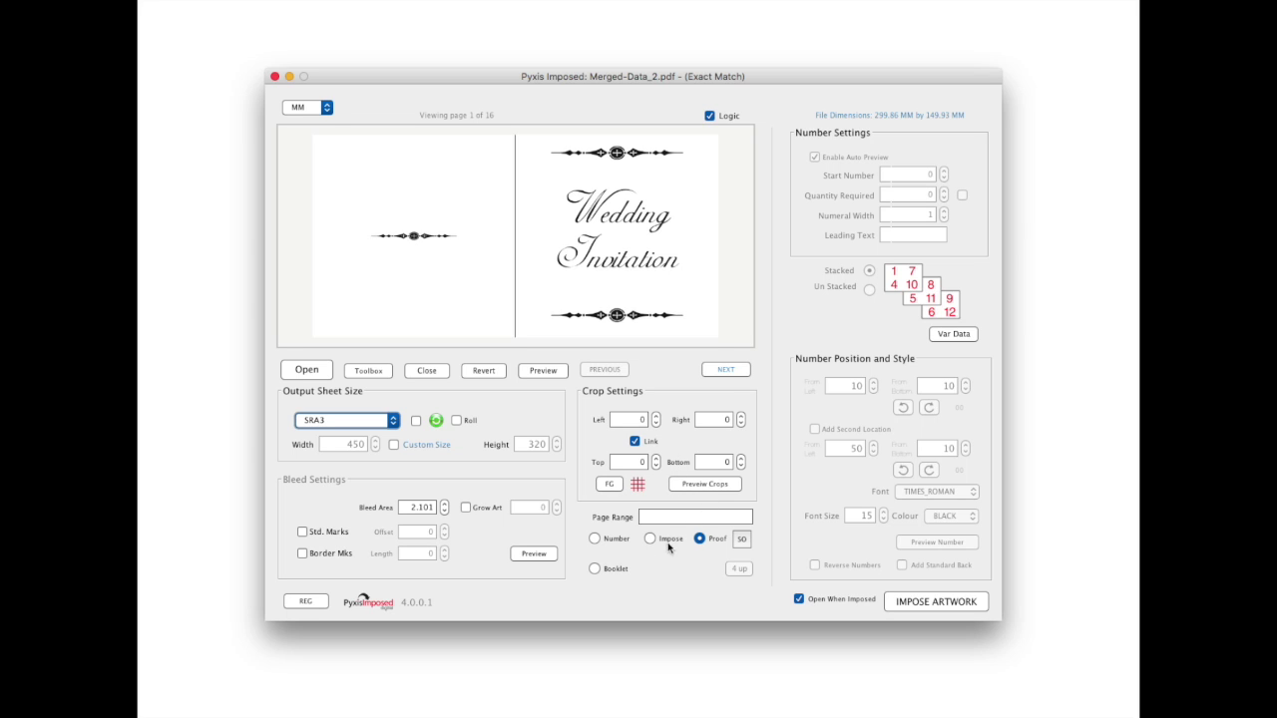
Step: Enable Two Sides Top Bottom stacking and impose into Merged-Data_2-Consecutive_Imposed.pdf
click(743, 539)
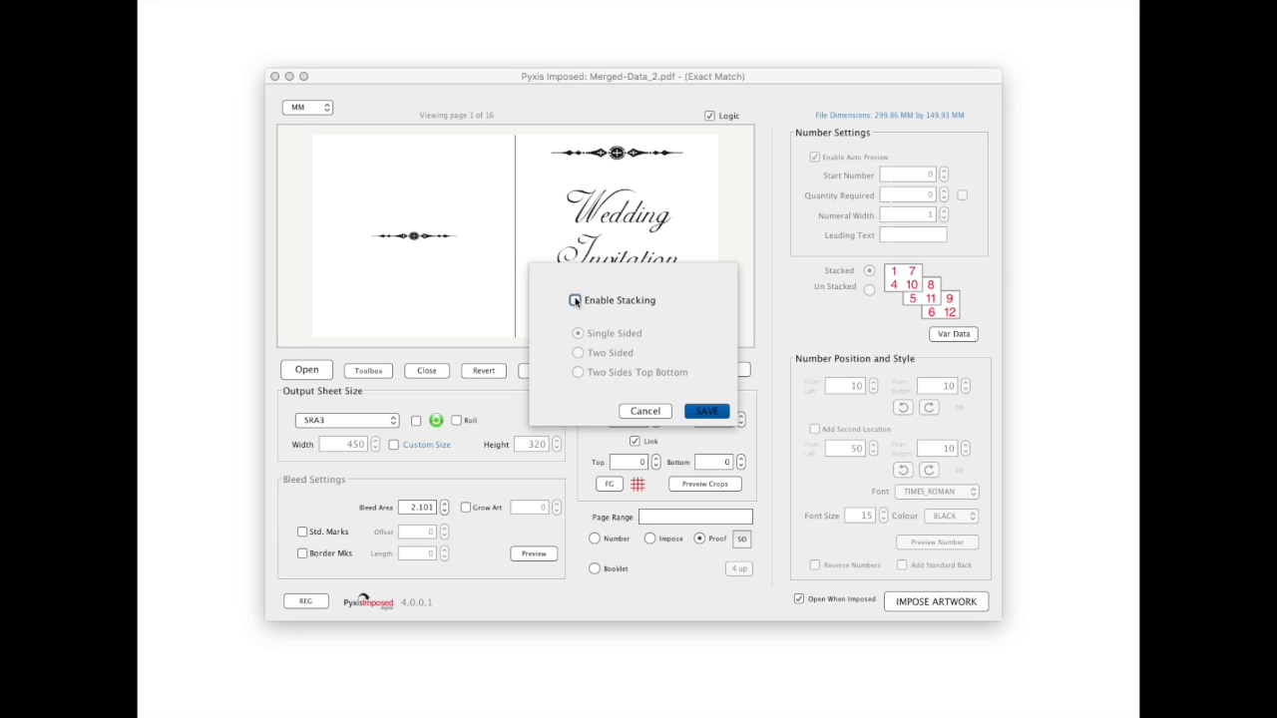
click(574, 301)
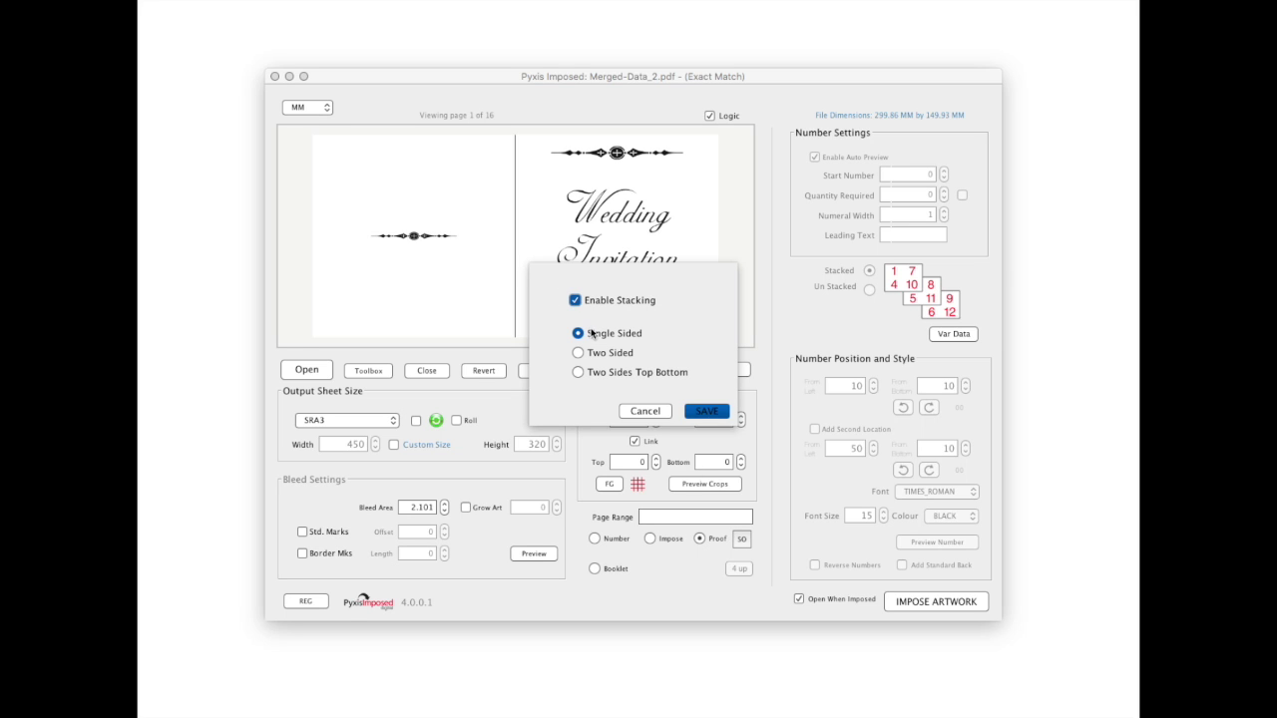
click(578, 372)
click(702, 412)
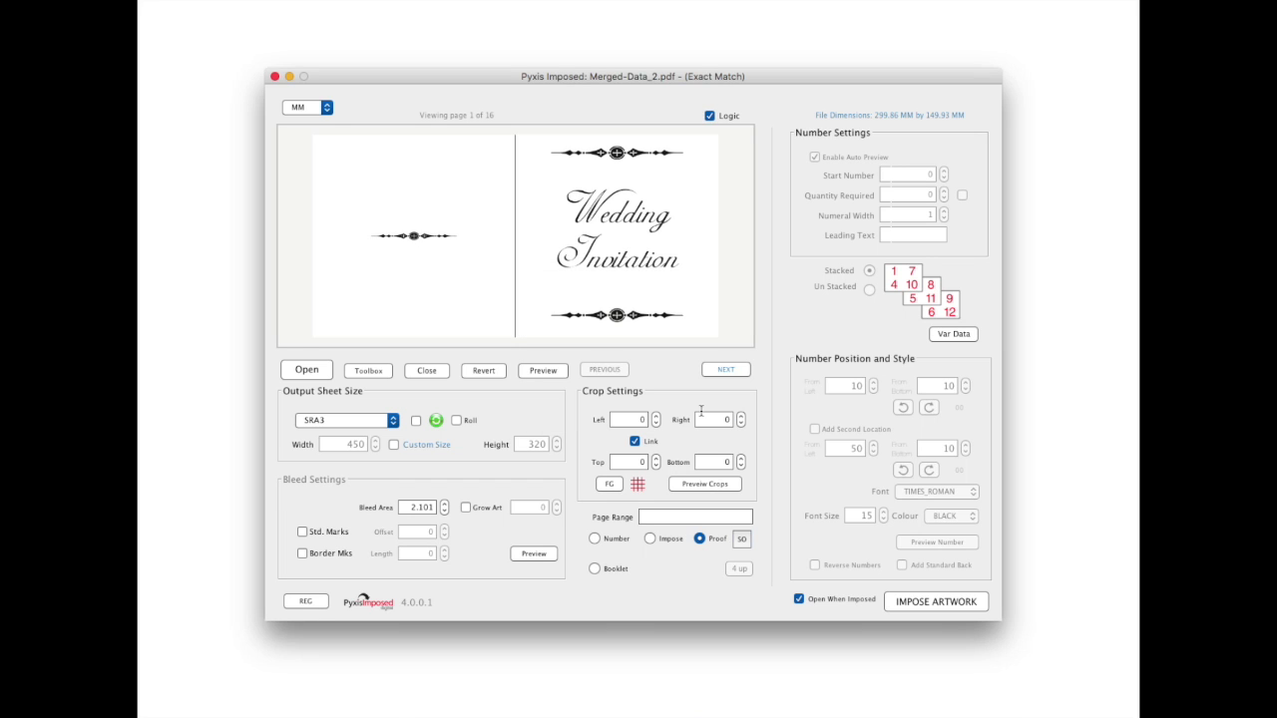
click(935, 603)
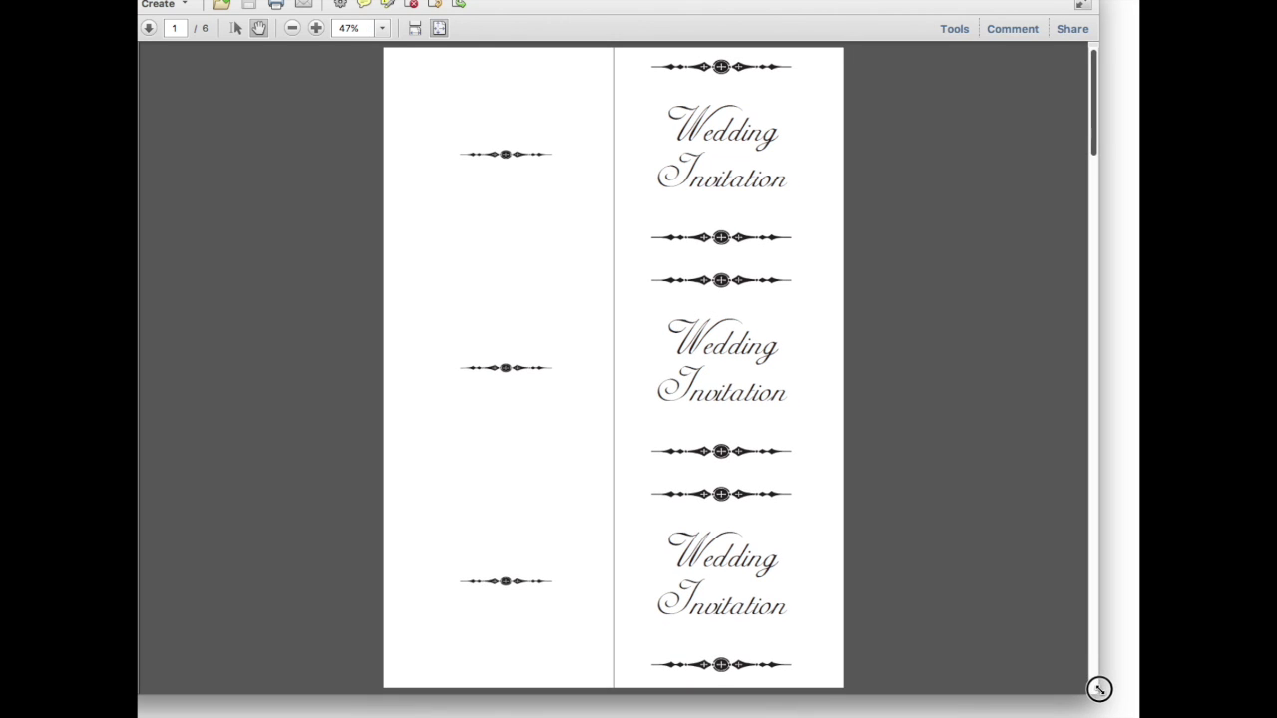
drag(1098, 688, 1094, 676)
Step: Enlarge Acrobat and page through thumbnails 1–6, alternating three invitation fronts and three named backs
double_click(722, 11)
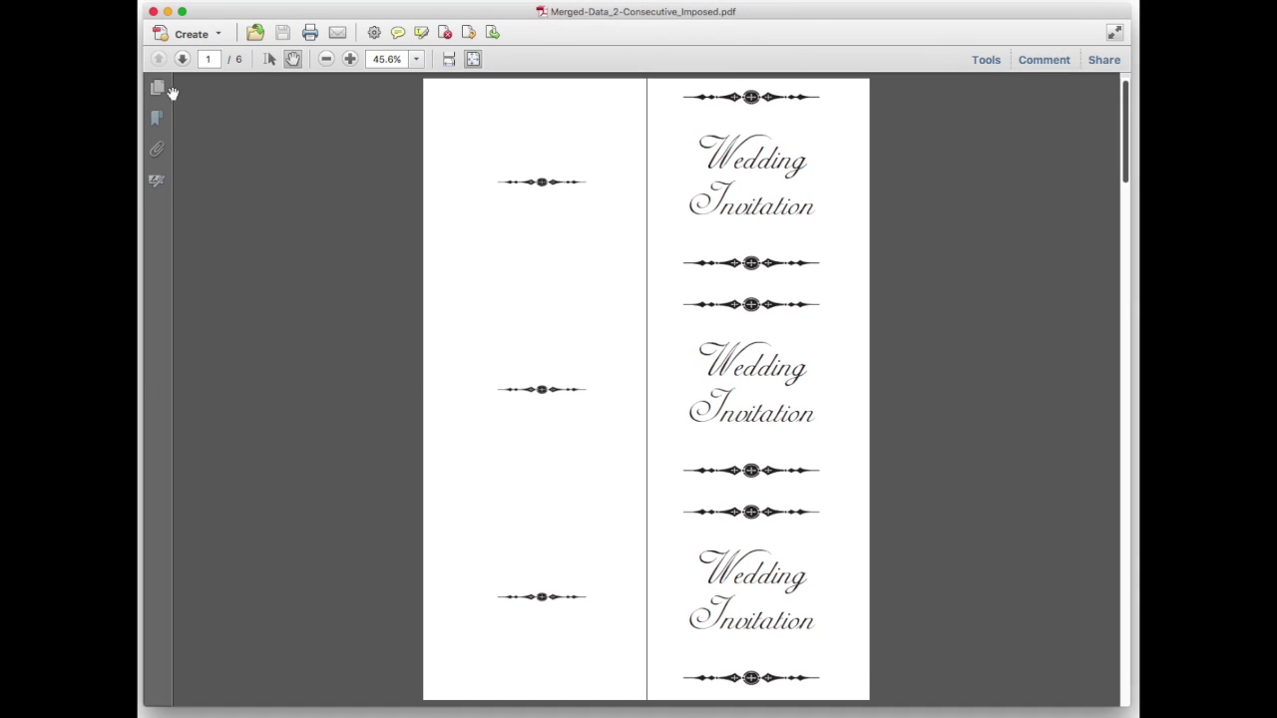
click(160, 89)
click(274, 304)
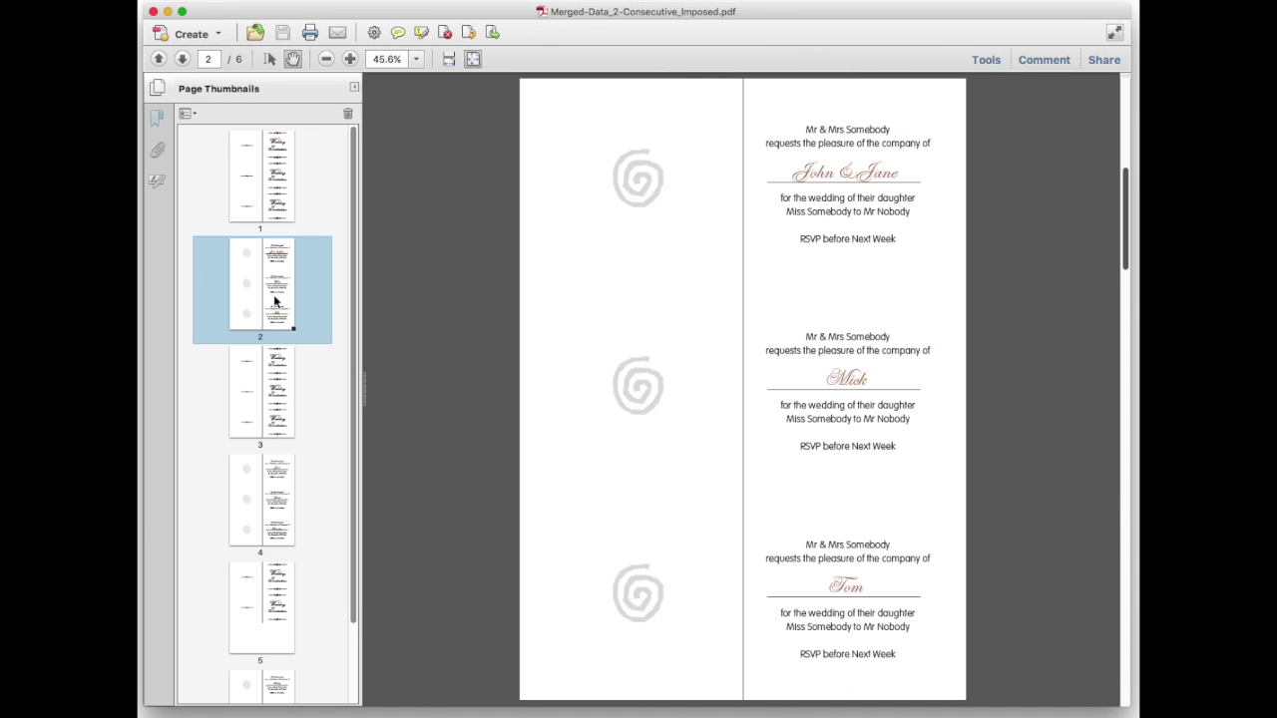
click(274, 401)
scroll(277, 399, down, 3)
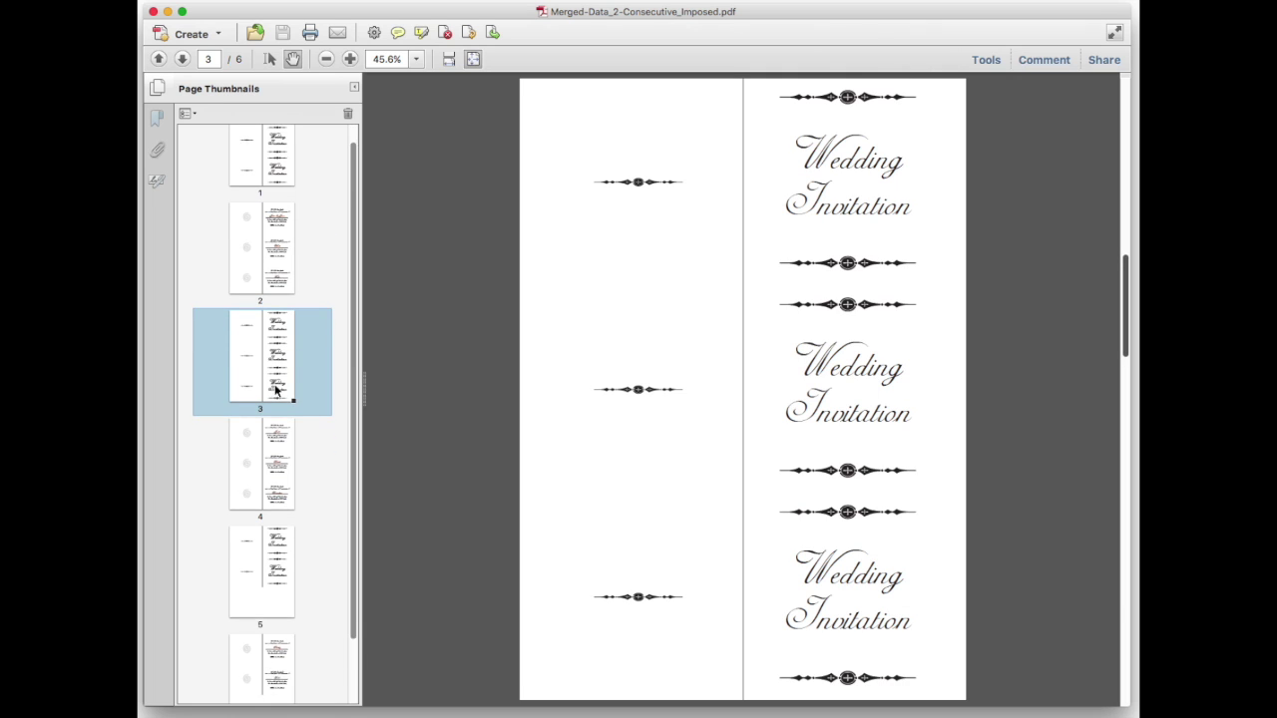
click(278, 426)
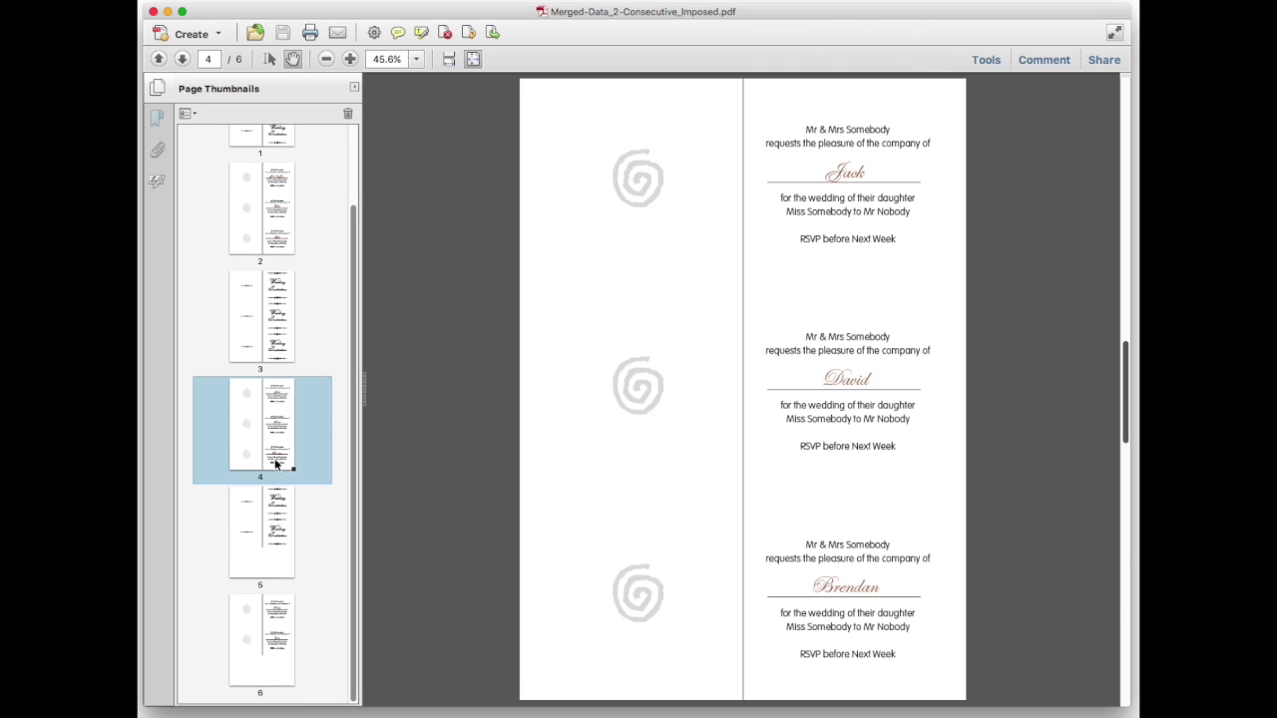
click(274, 536)
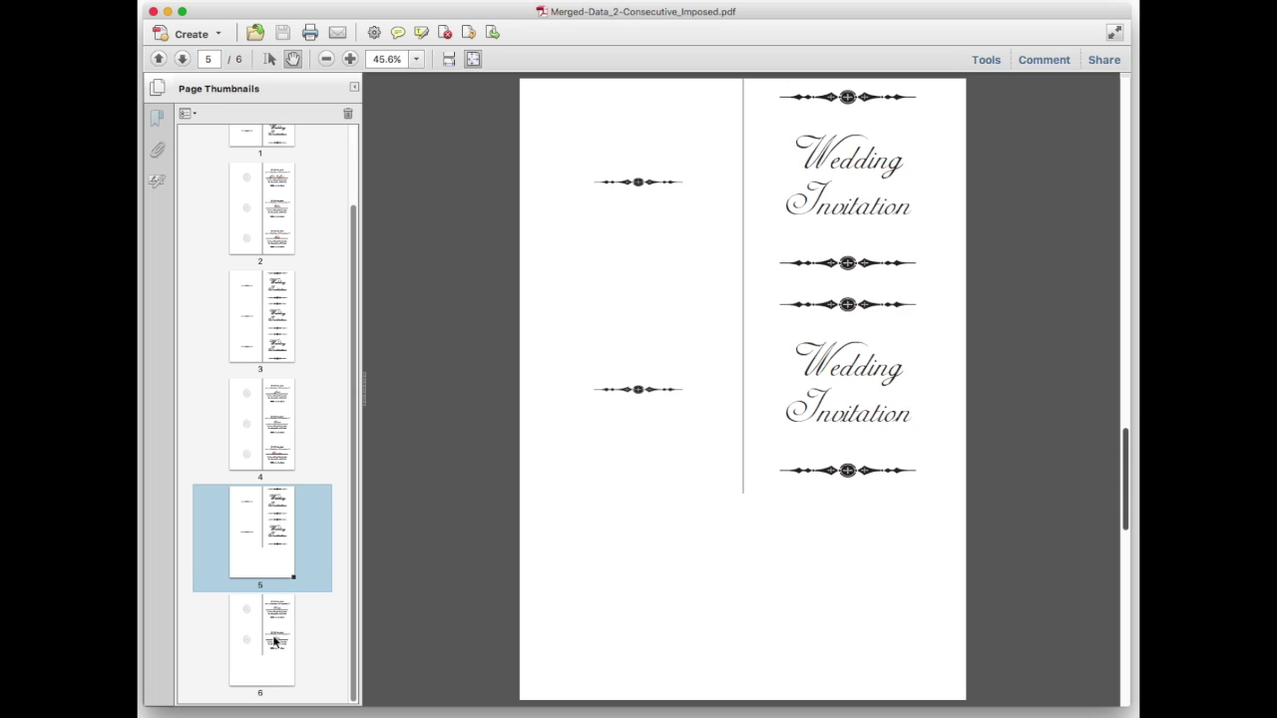
click(275, 641)
Step: Step back through pages 5 to 1, then close the imposed PDF in Acrobat
click(274, 530)
click(275, 437)
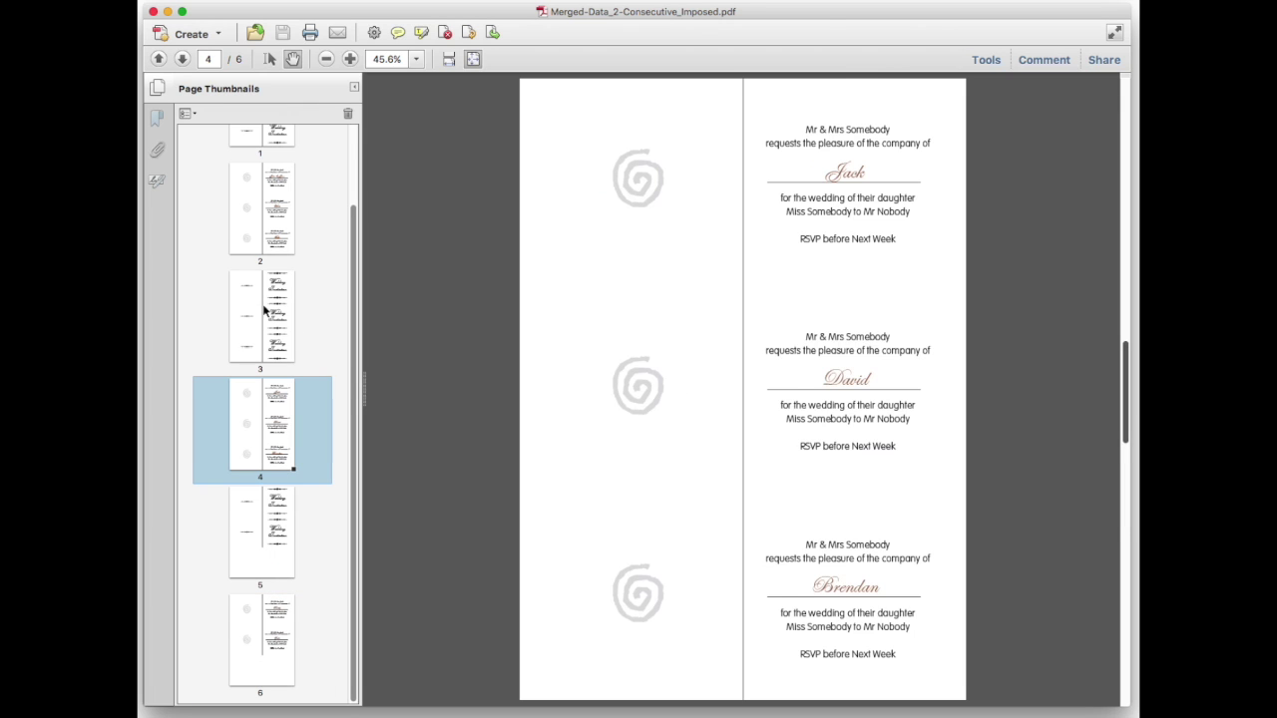
click(264, 311)
scroll(268, 314, up, 2)
click(262, 250)
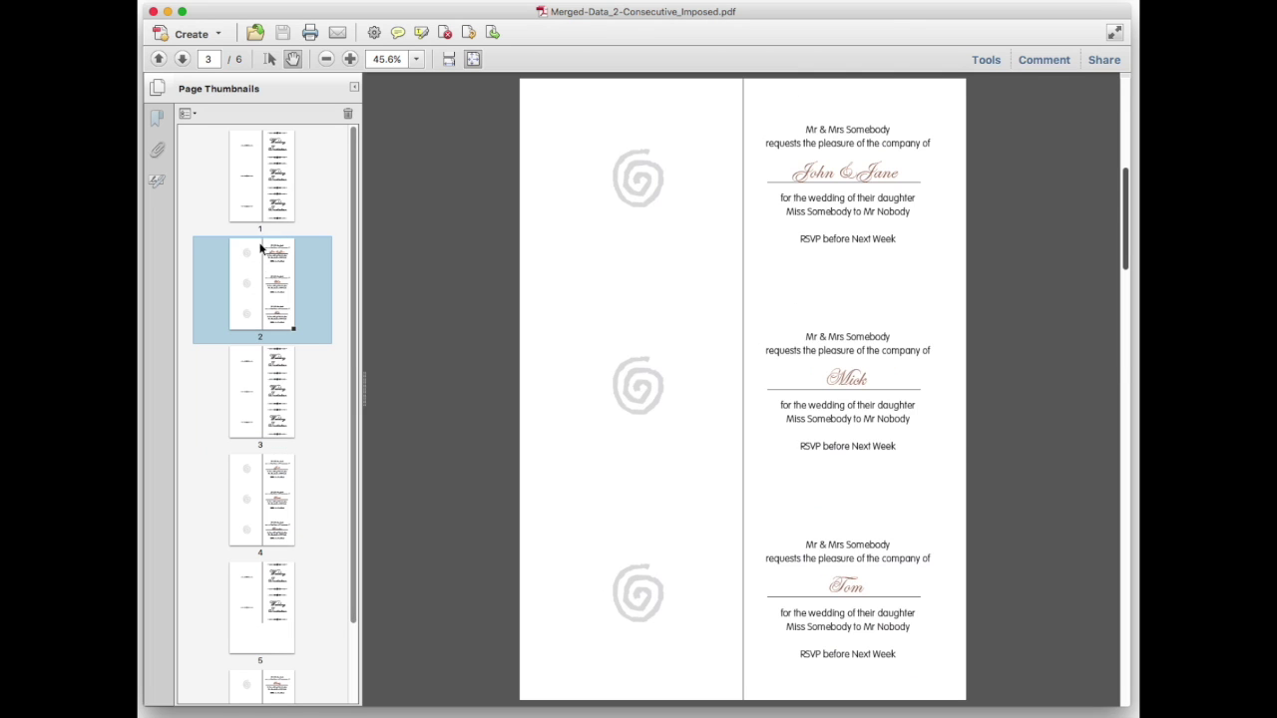
click(260, 180)
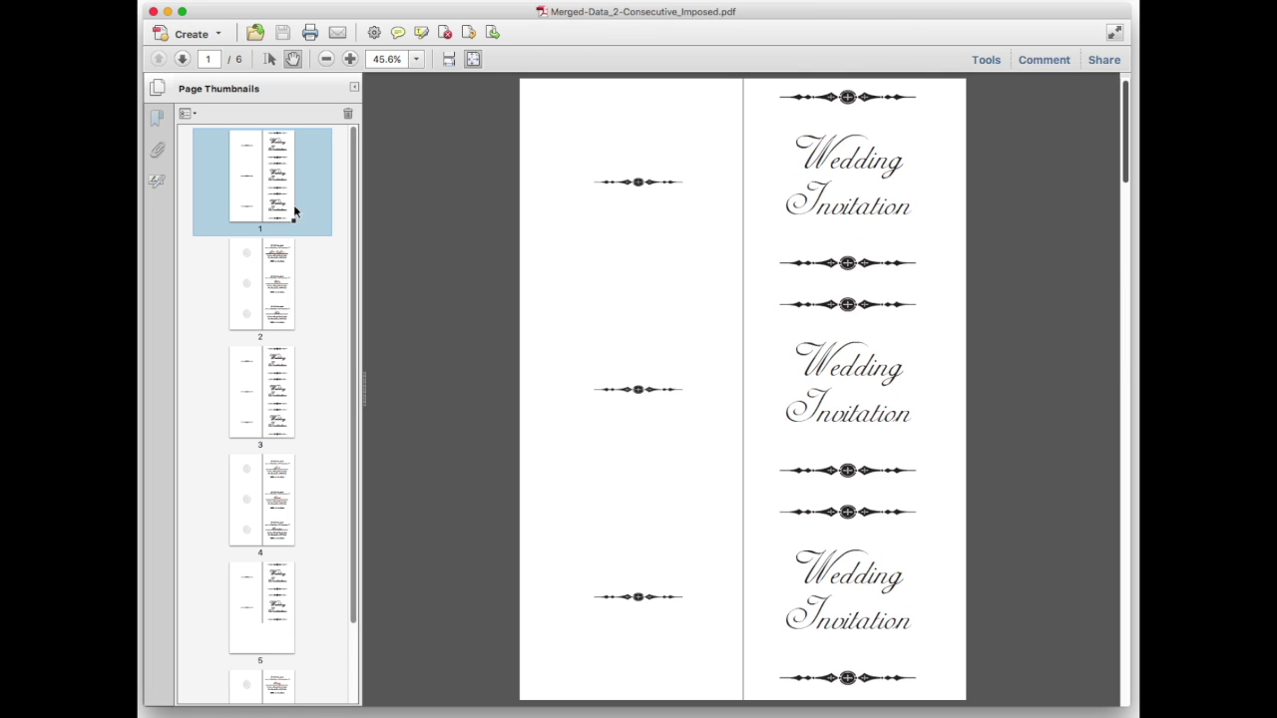
click(152, 11)
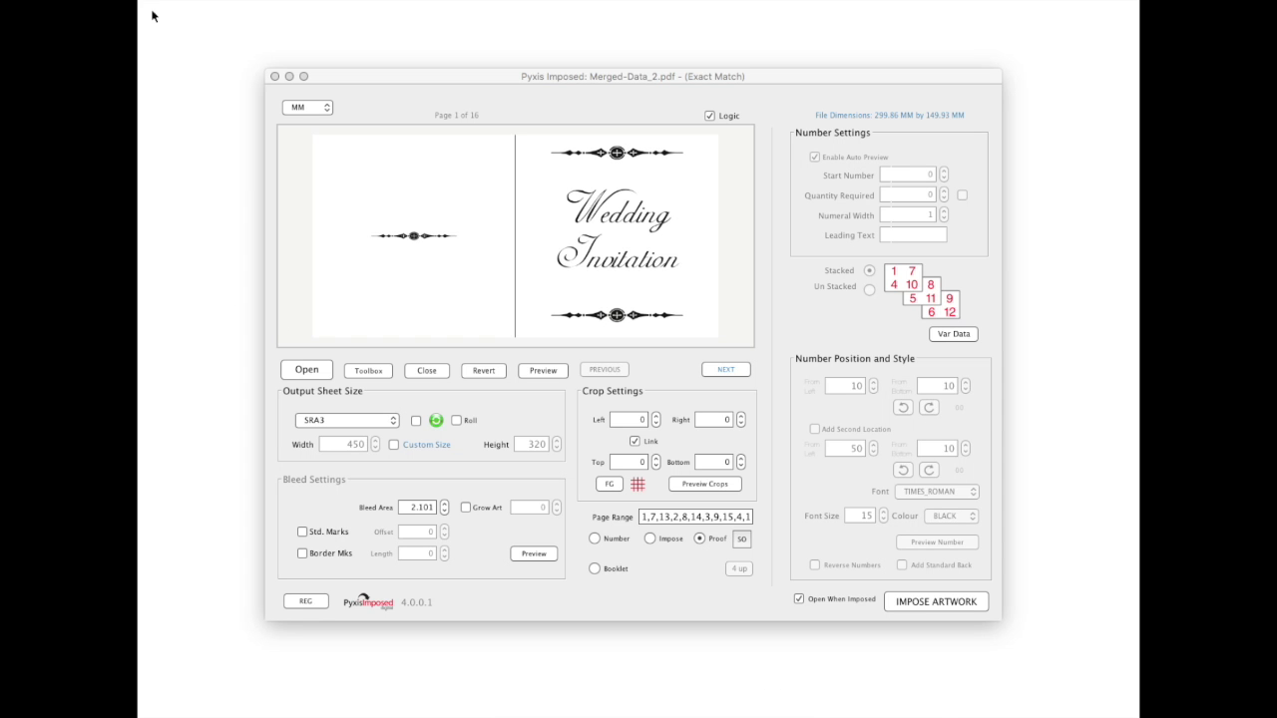
Step: Close Merged-Data_2.pdf so Pyxis Imposed's preview shows only the logo
click(427, 370)
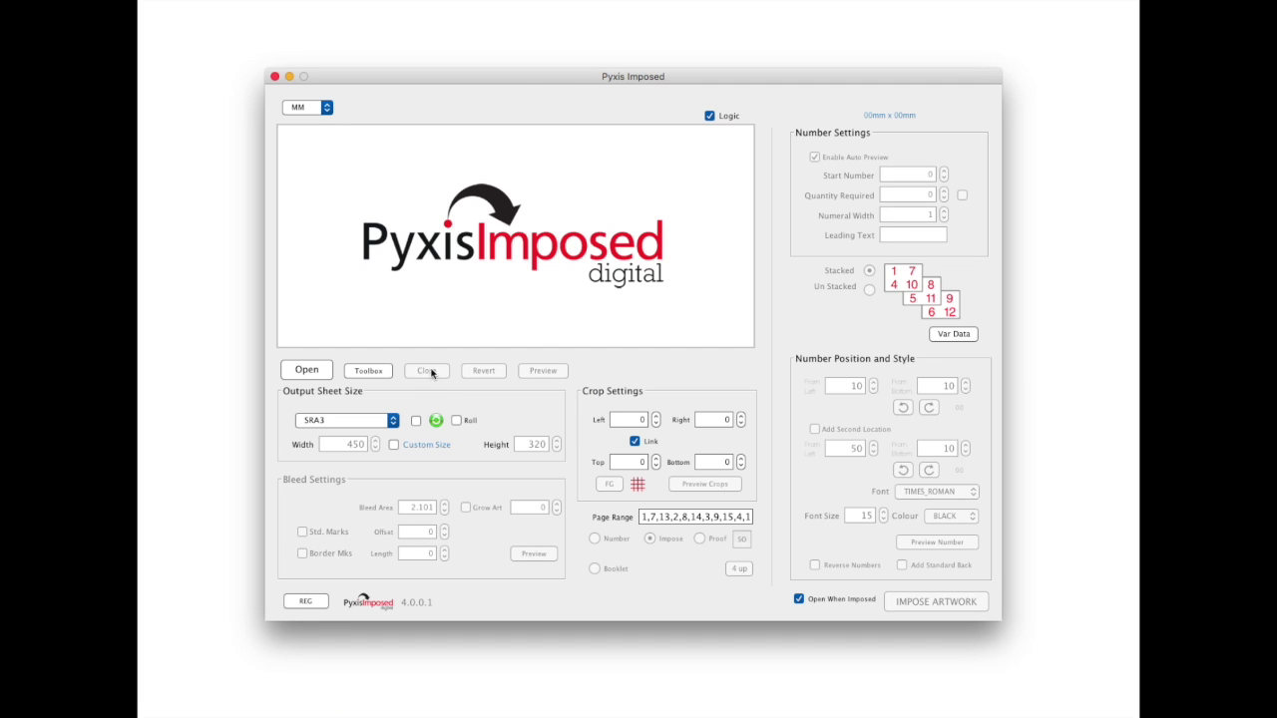